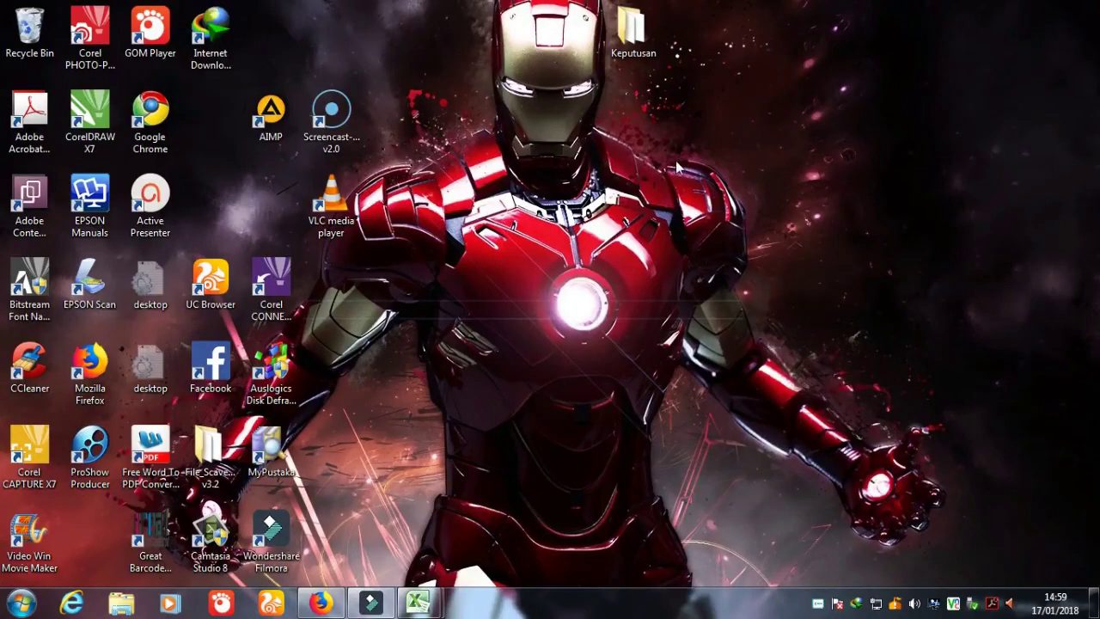
Open Windows Explorer and go to the Bahan 3 folder on drive Other (E:).
right_click(680, 157)
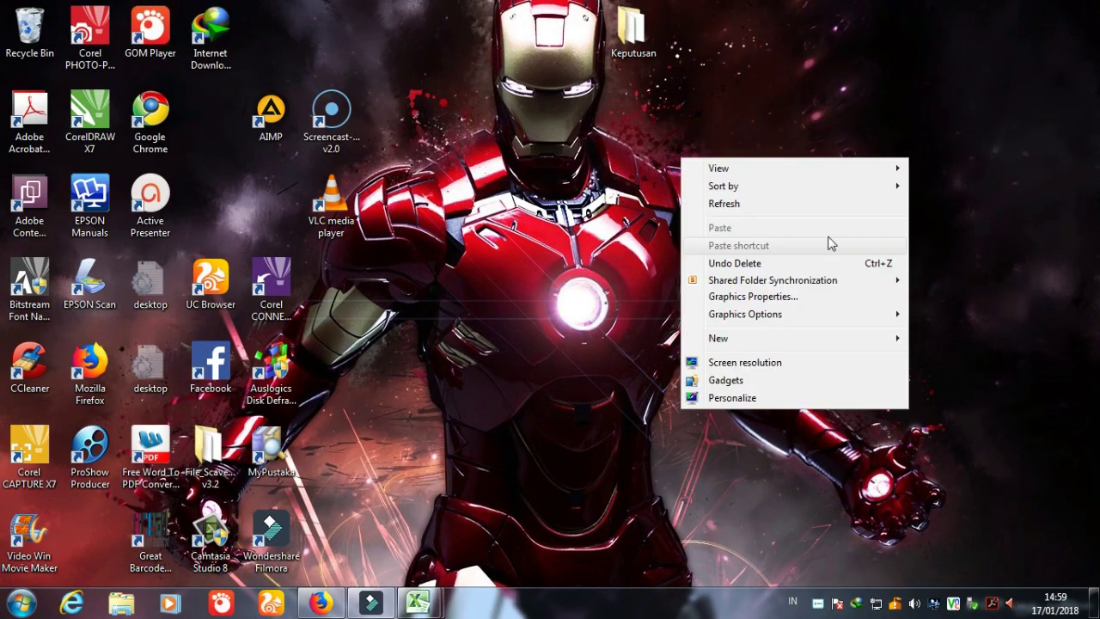
left_click(887, 85)
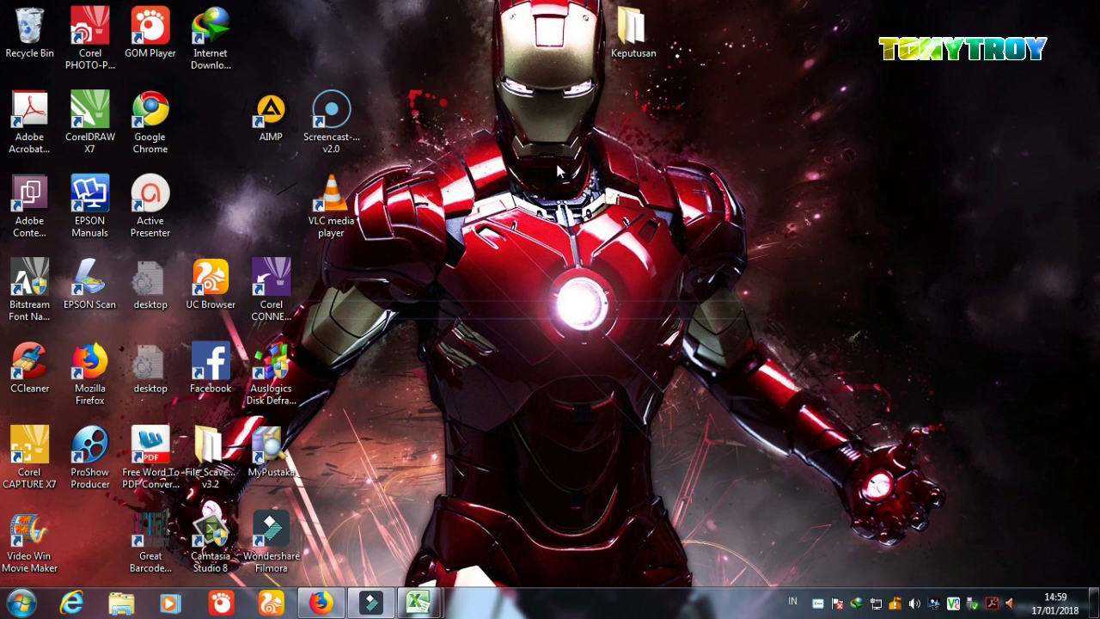
left_click(123, 606)
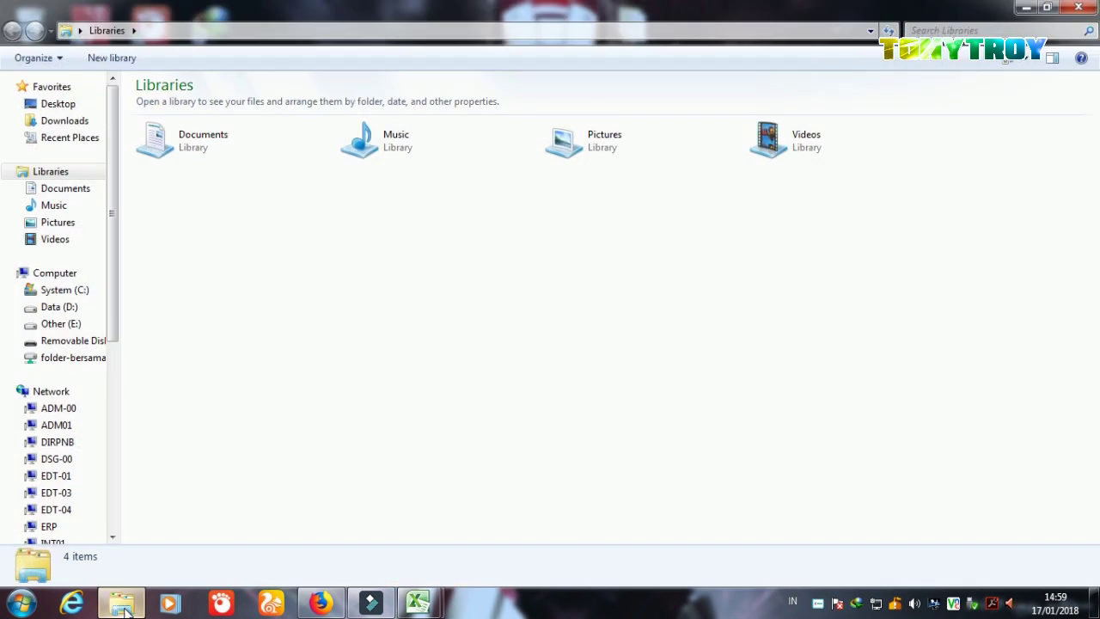
left_click(60, 324)
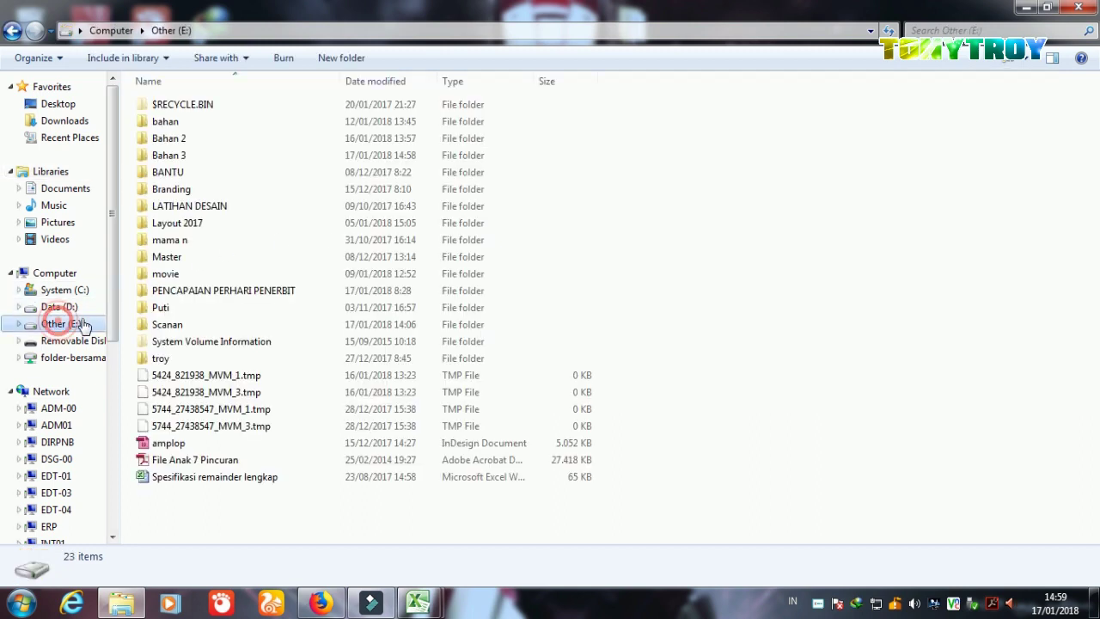
double_click(180, 163)
Check the scanned JPG page and the img-105145124 PDF in the folder, then clear the selection.
left_click(780, 309)
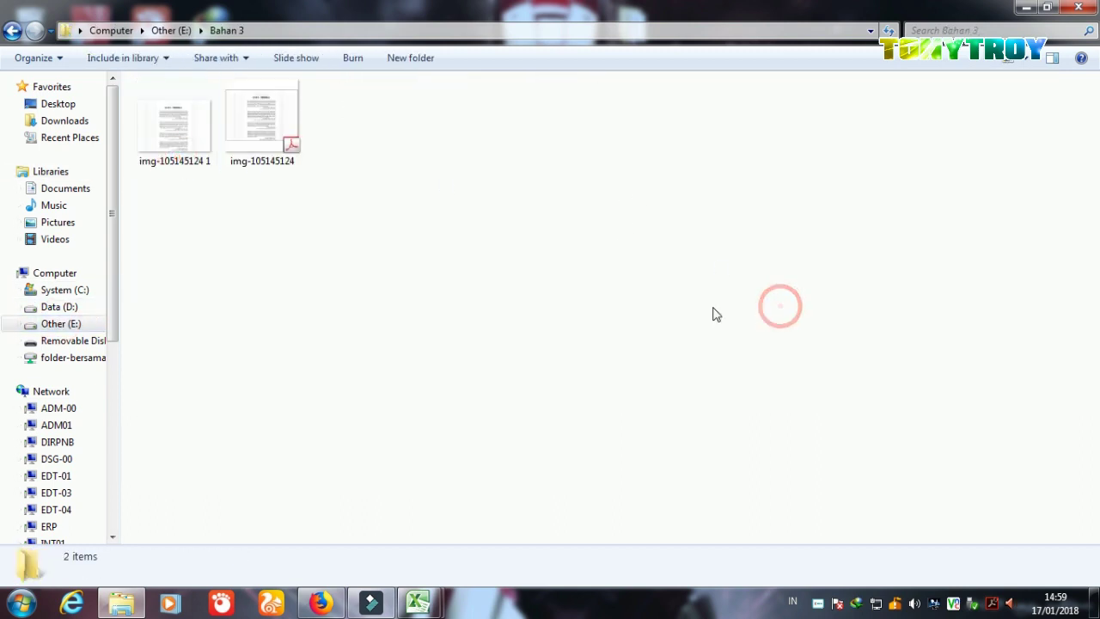
left_click_drag(278, 126, 434, 116)
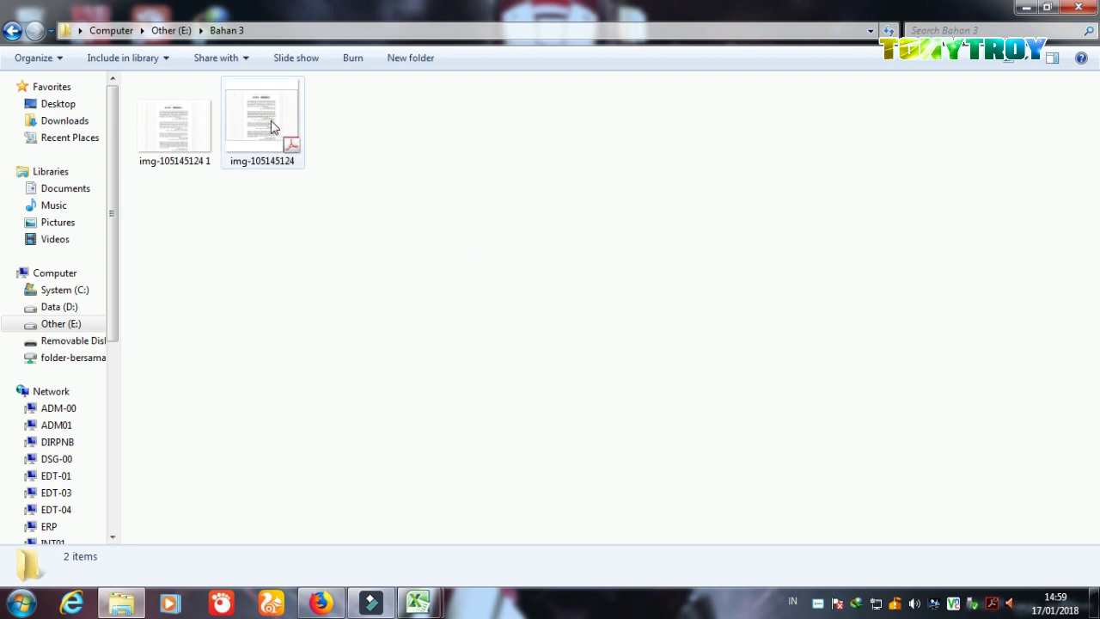
mouse_move(271, 125)
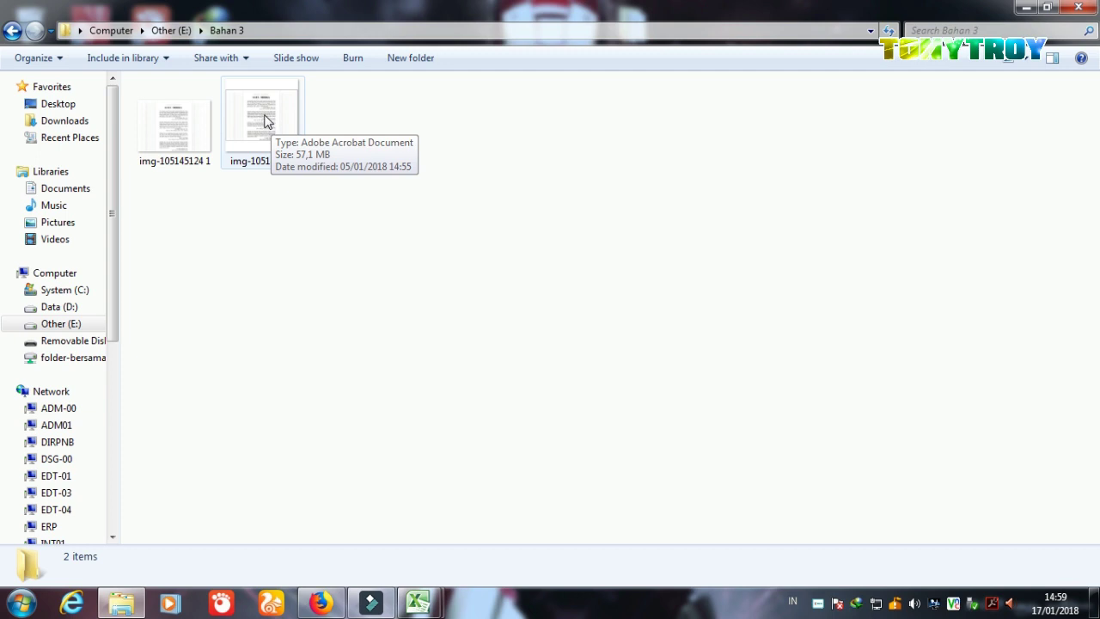
mouse_move(183, 138)
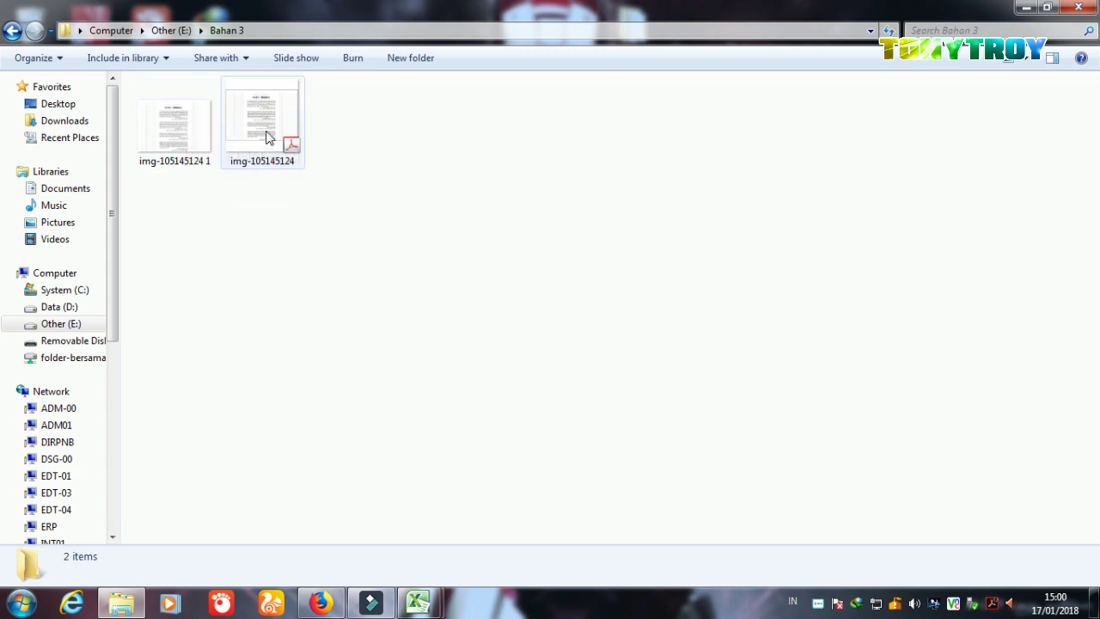
left_click(710, 231)
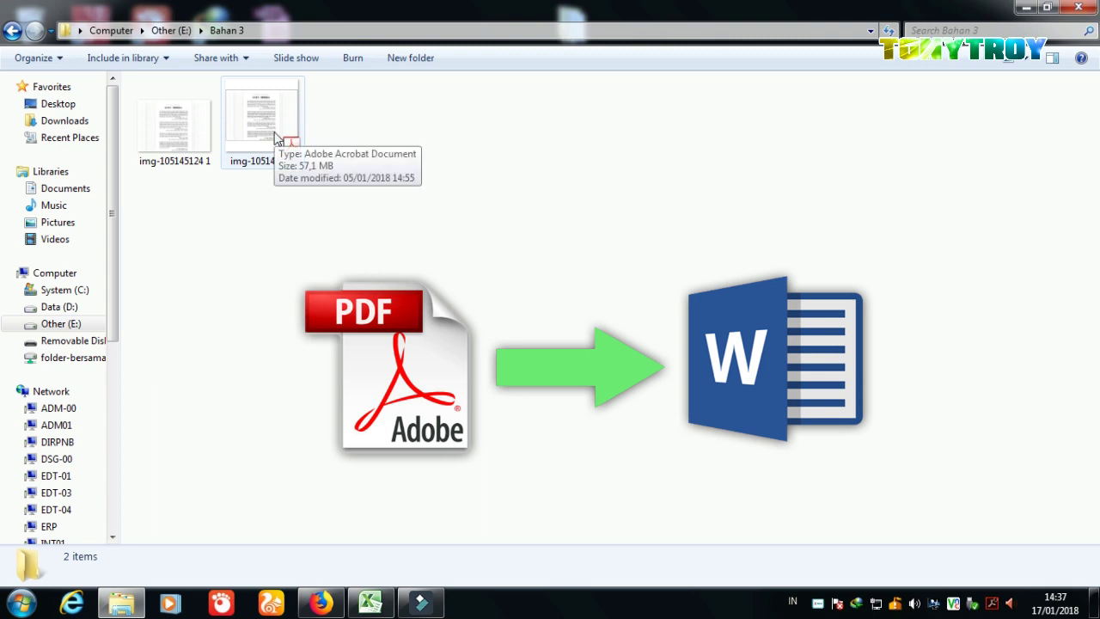
left_click(277, 140)
left_click(179, 131)
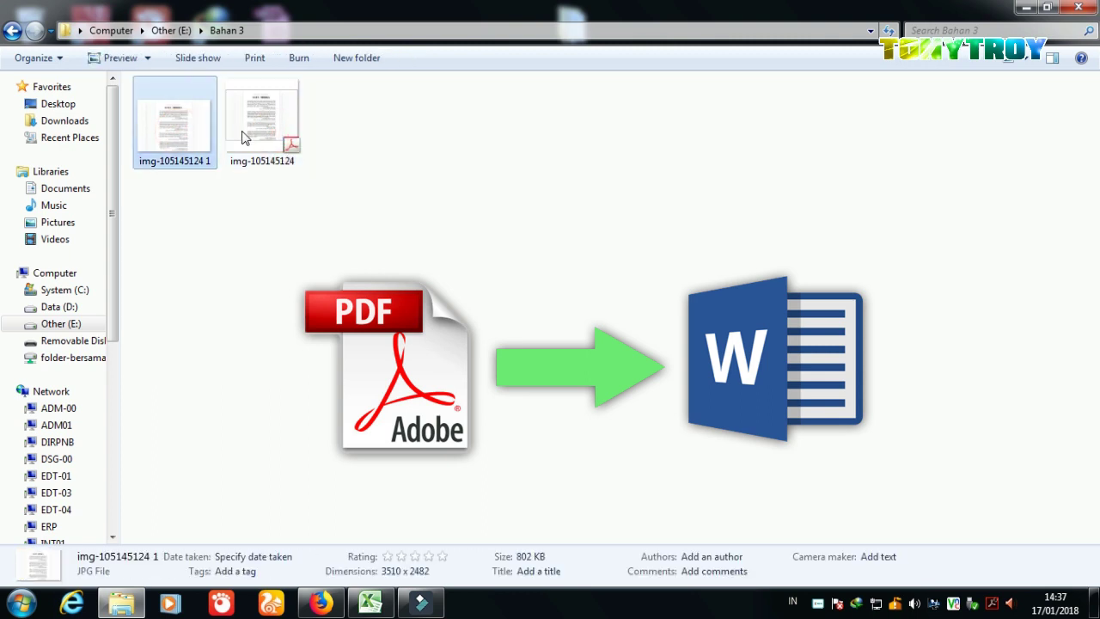
left_click(256, 137)
left_click(318, 273)
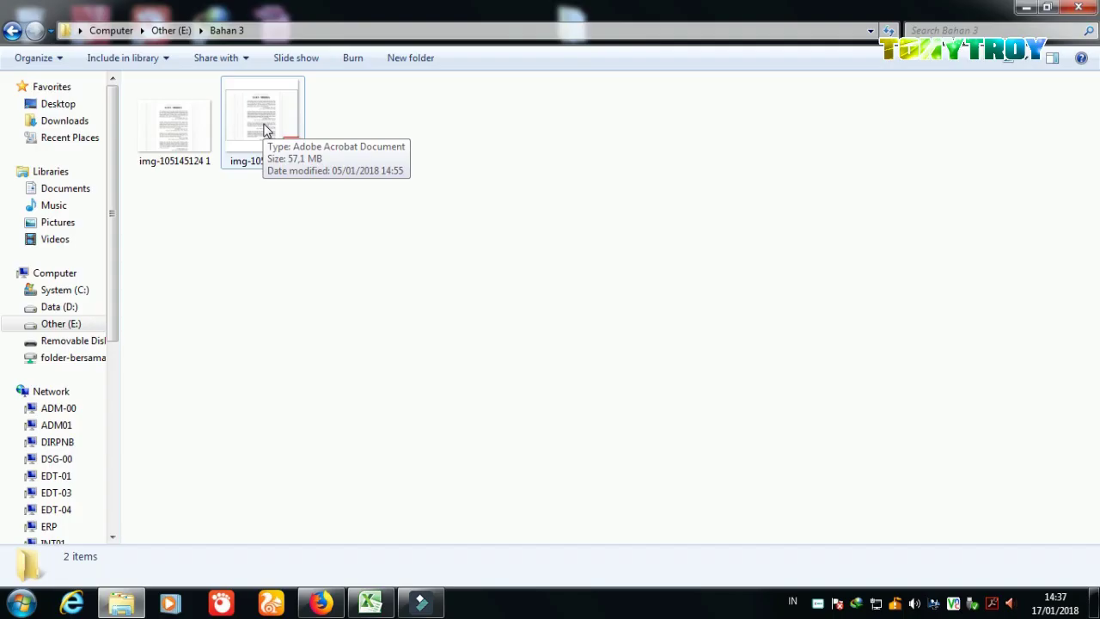
Open img-105145124.pdf in Acrobat and scroll through its first pages.
double_click(266, 131)
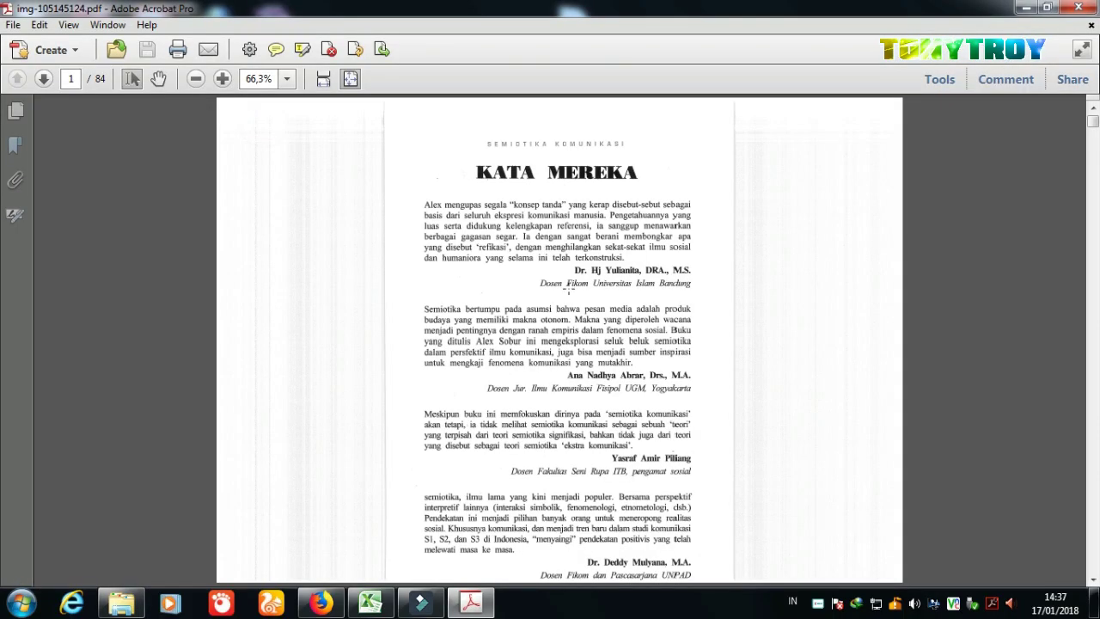
scroll(703, 318, "down", 5)
scroll(704, 318, "down", 5)
scroll(704, 318, "down", 5)
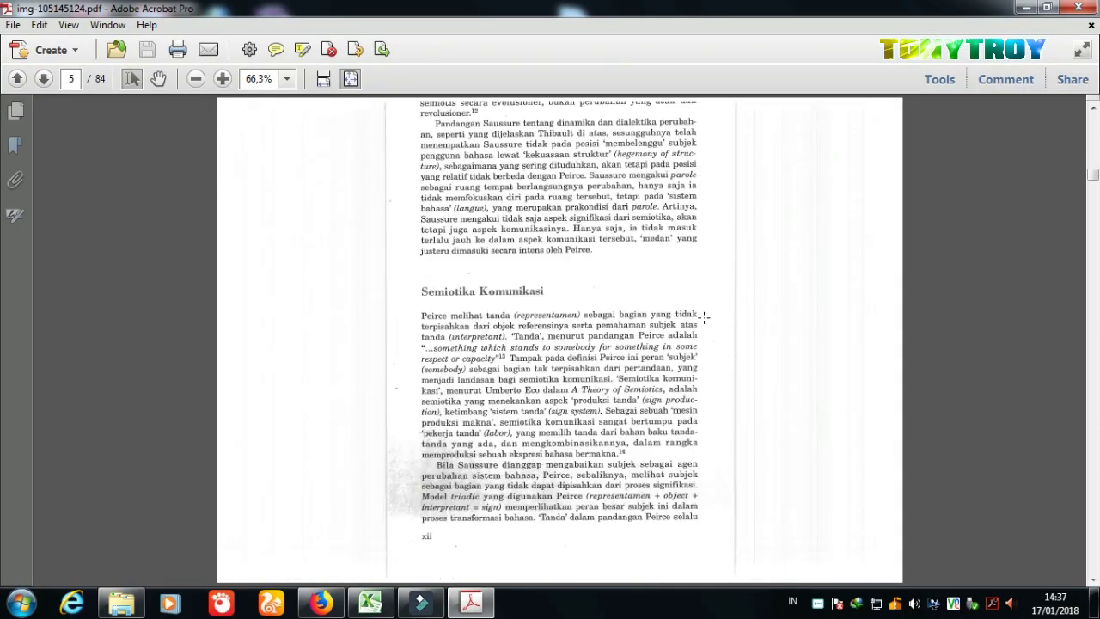
scroll(704, 318, "down", 5)
scroll(703, 318, "down", 5)
scroll(703, 318, "down", 5)
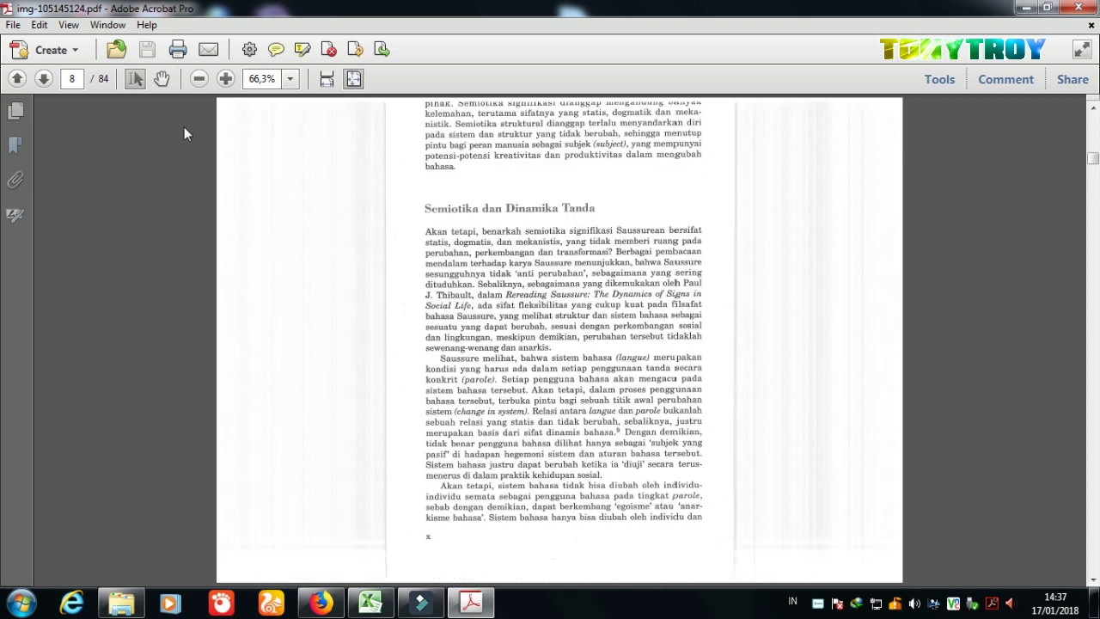
Browse the page thumbnails to pages 78, 81 and 84, return to page 1, and hide the panel.
left_click(15, 110)
left_click_drag(460, 193, 441, 552)
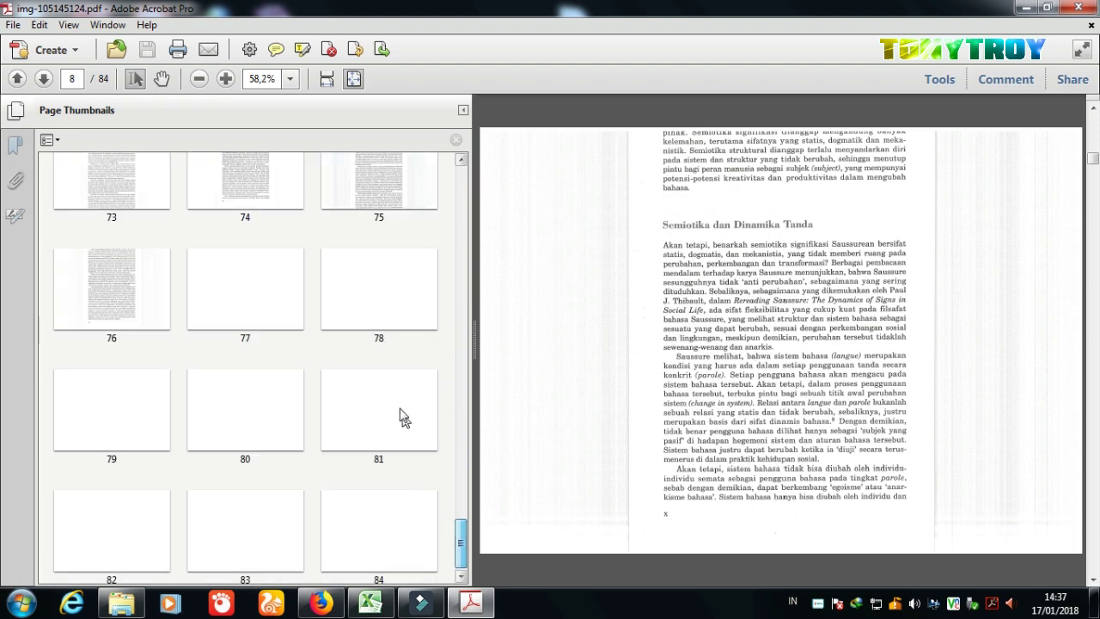
left_click(384, 286)
left_click(385, 418)
left_click(381, 501)
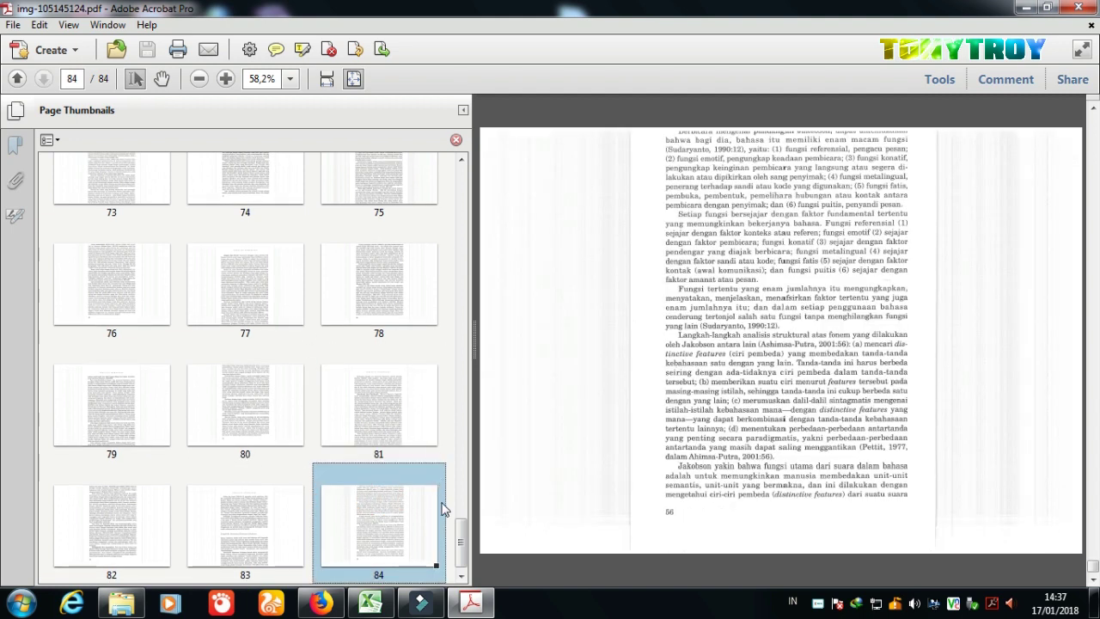
left_click_drag(460, 541, 461, 193)
left_click(143, 210)
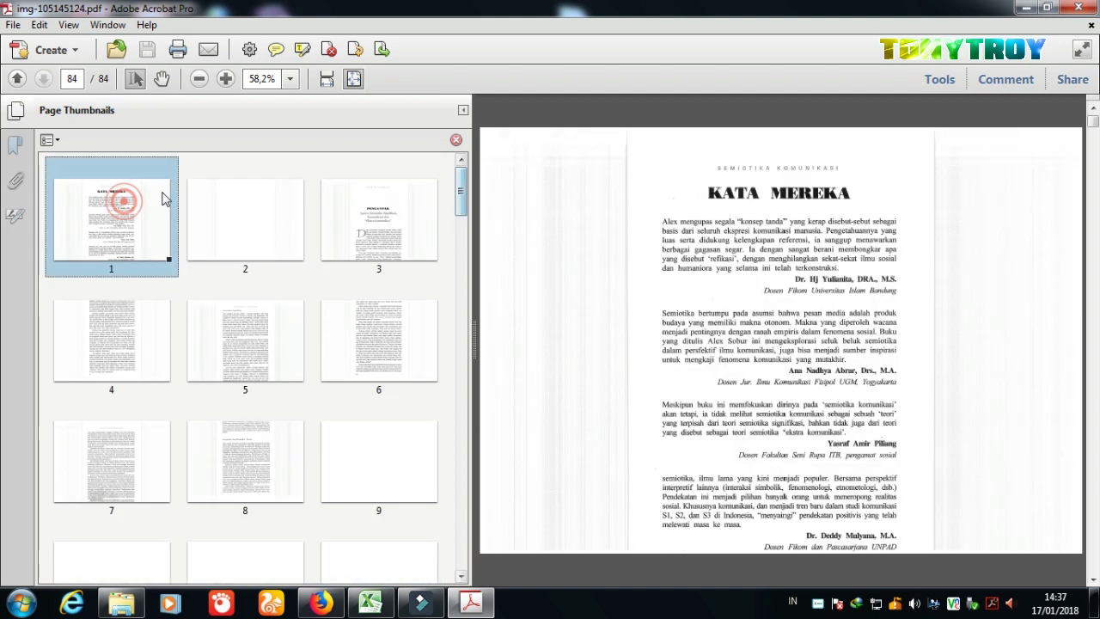
left_click(462, 110)
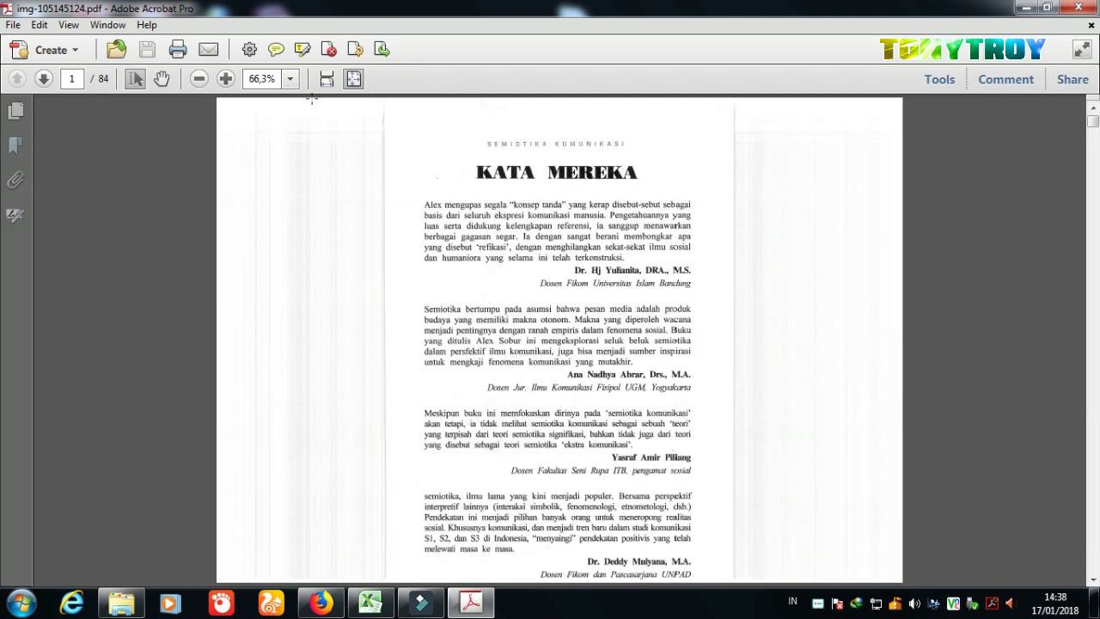
Export the book through Save As > Microsoft Word > Word Document (.docx).
left_click(14, 25)
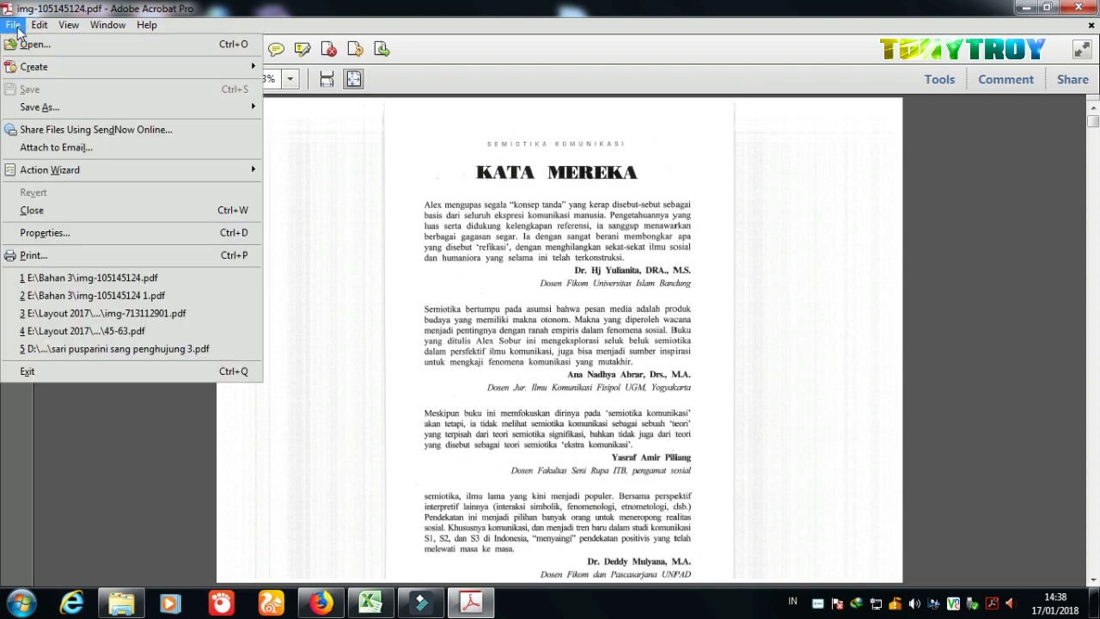
mouse_move(21, 110)
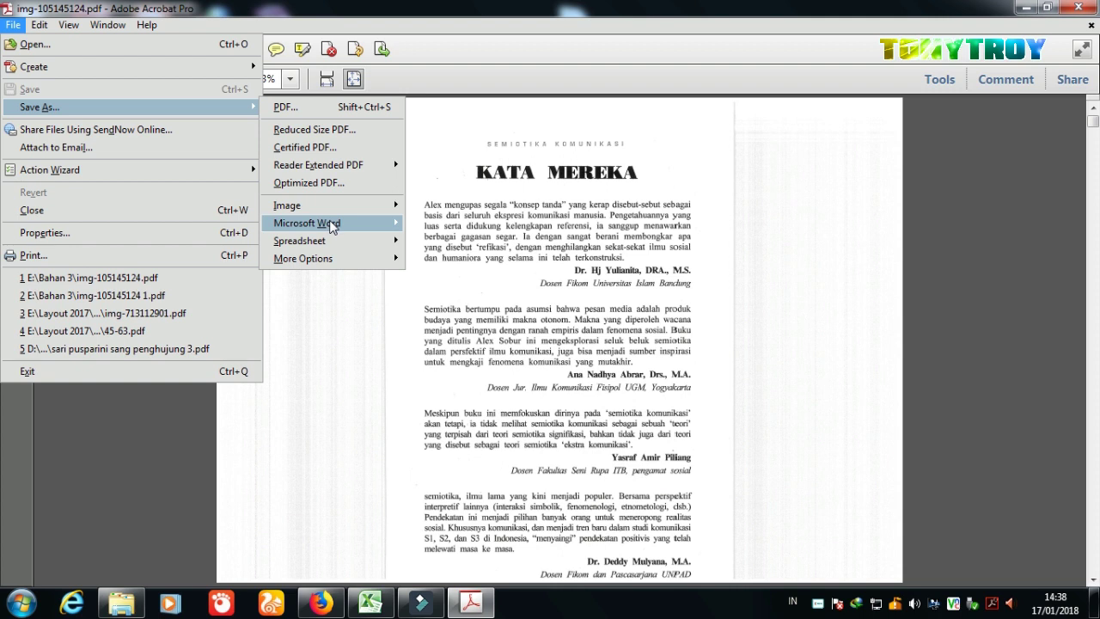
mouse_move(333, 226)
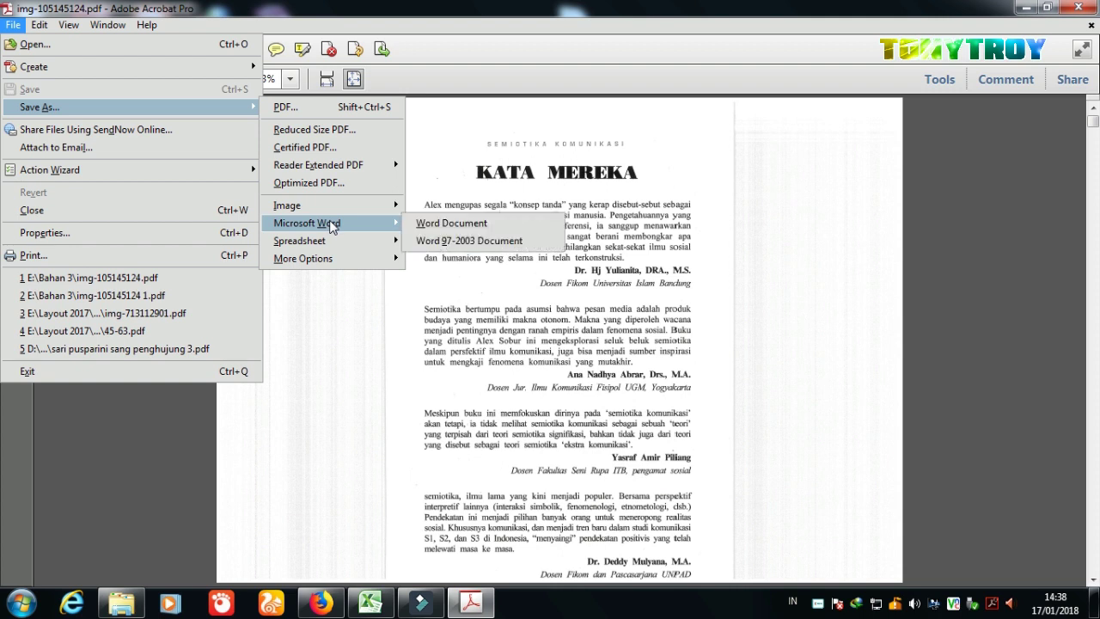
left_click(453, 225)
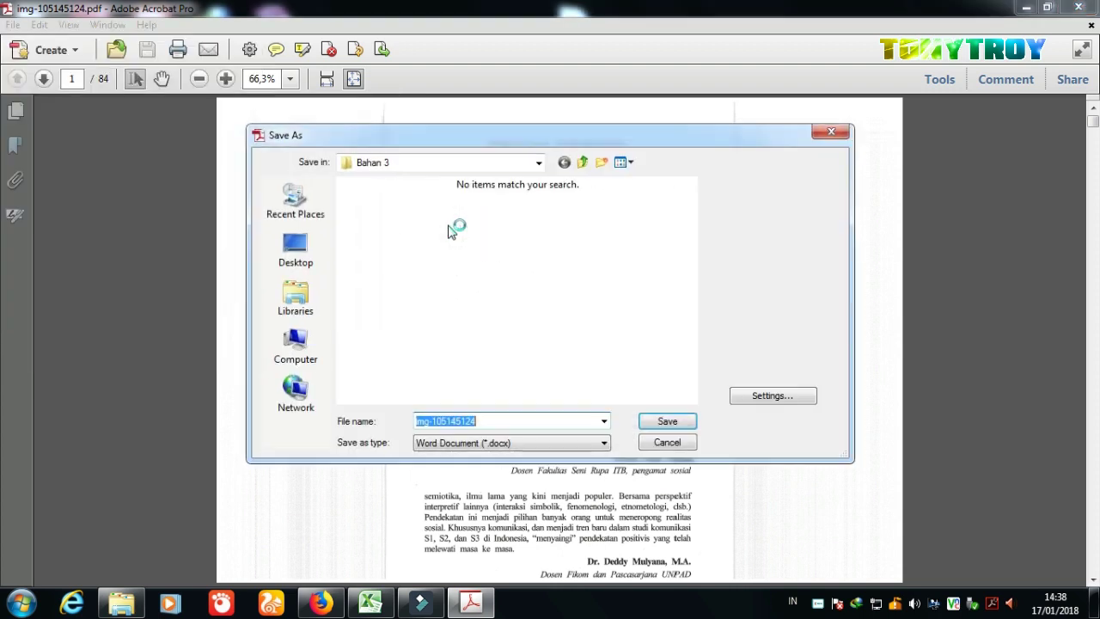
Name the Word export 'Scanan buku' and save it into Bahan 3.
left_click(489, 421)
double_click(489, 421)
type("Scanan buku")
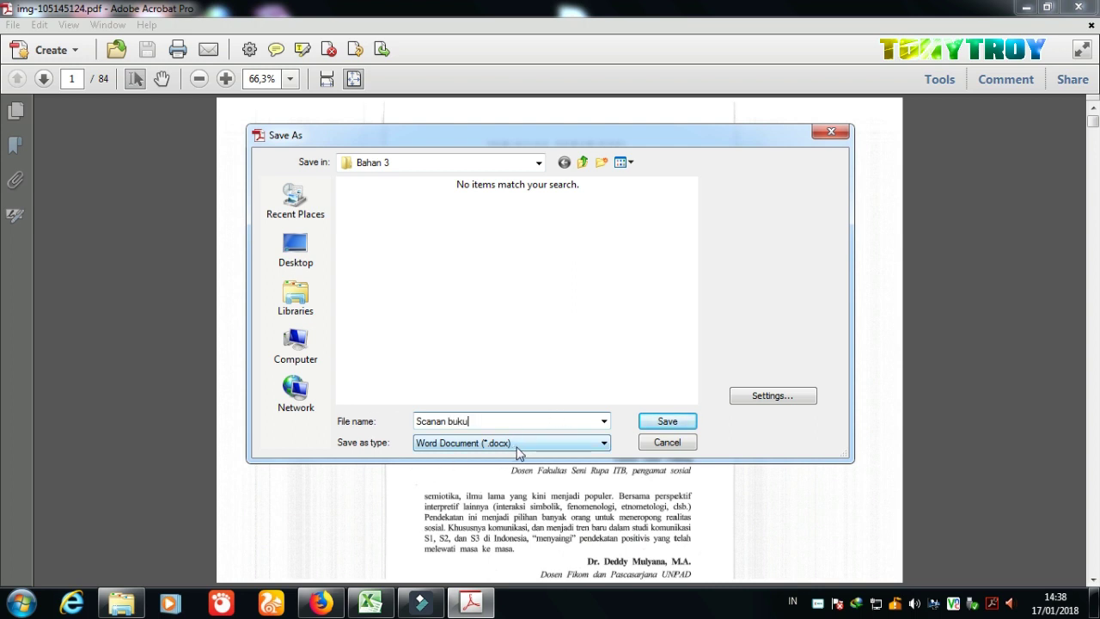
left_click(671, 424)
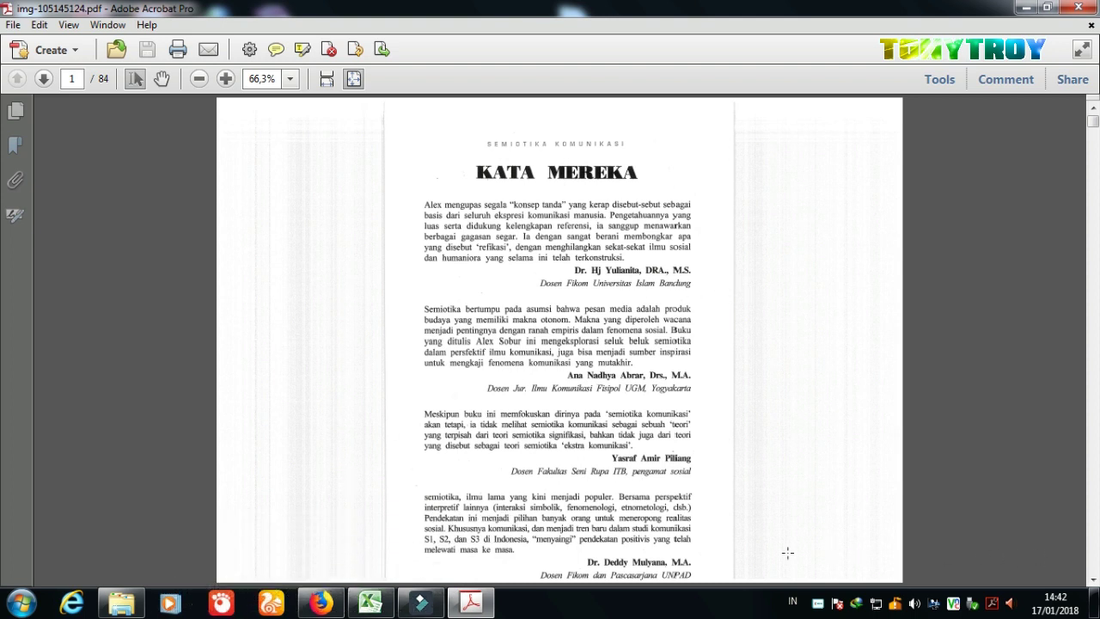
Return to the Bahan 3 folder and open the converted Scanan buku Word file.
left_click(127, 604)
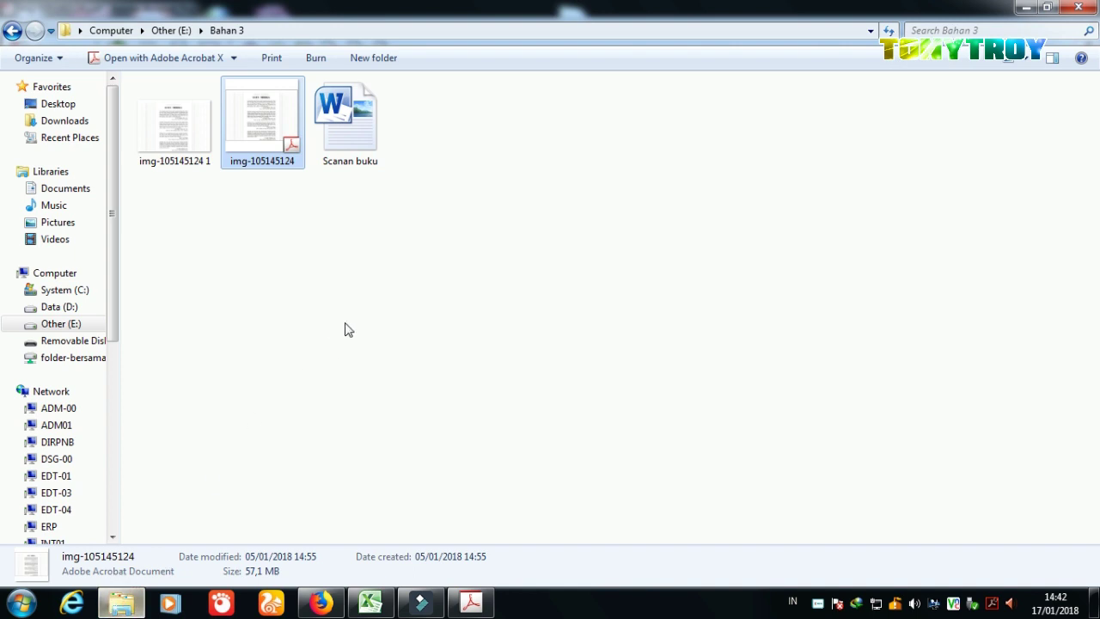
left_click(355, 303)
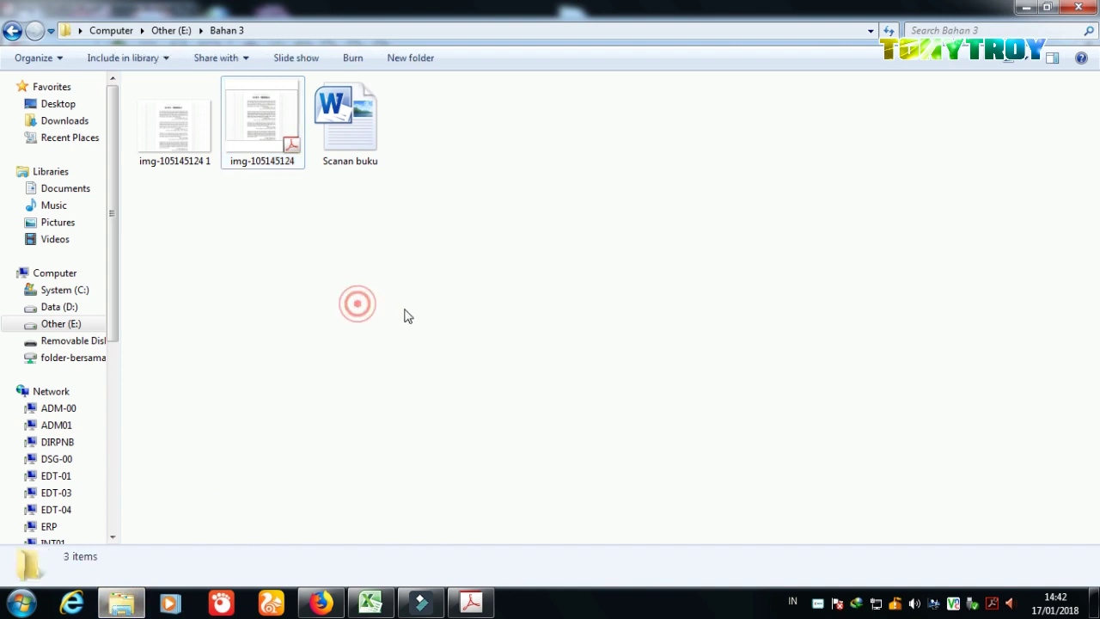
double_click(351, 127)
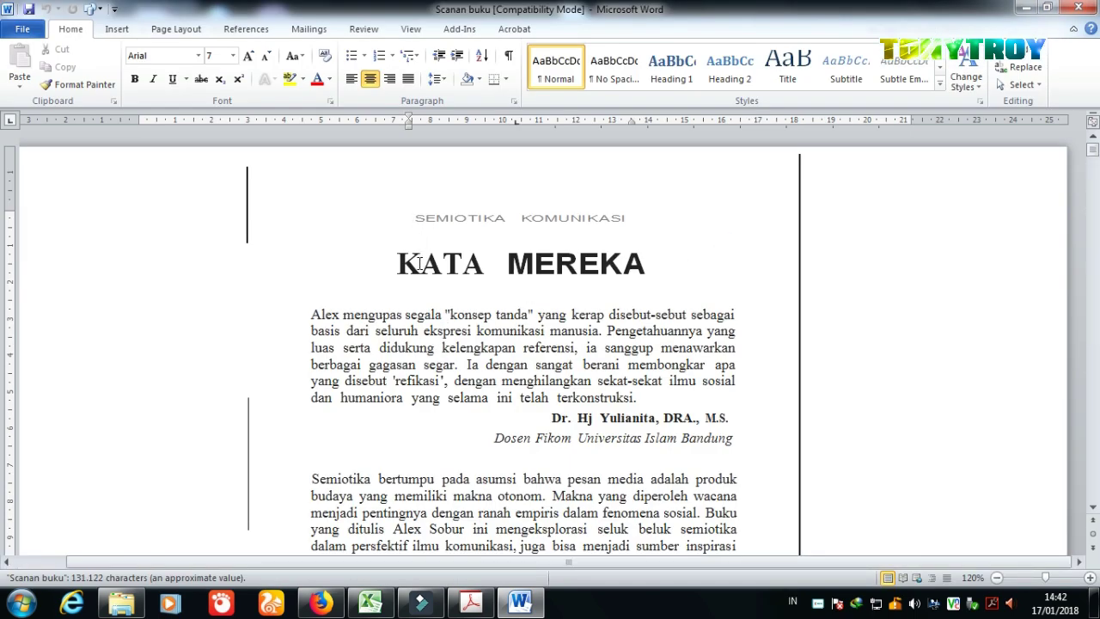
Scroll down through the converted Scanan buku pages in Word.
scroll(418, 263, "down", 2)
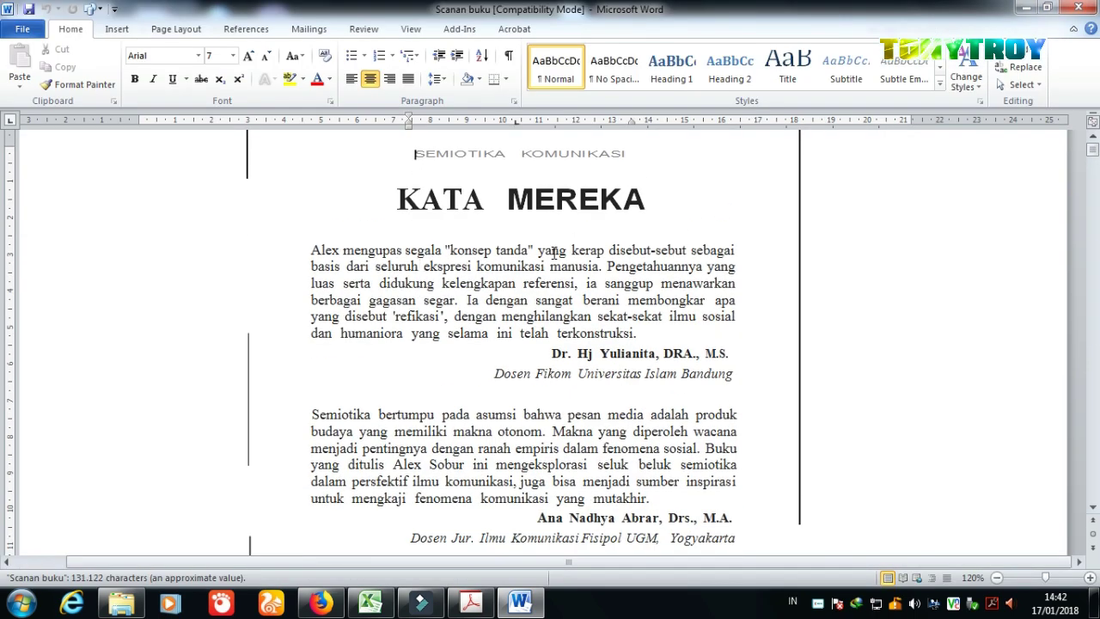
left_click(554, 251)
scroll(554, 251, "down", 4)
scroll(608, 286, "down", 2)
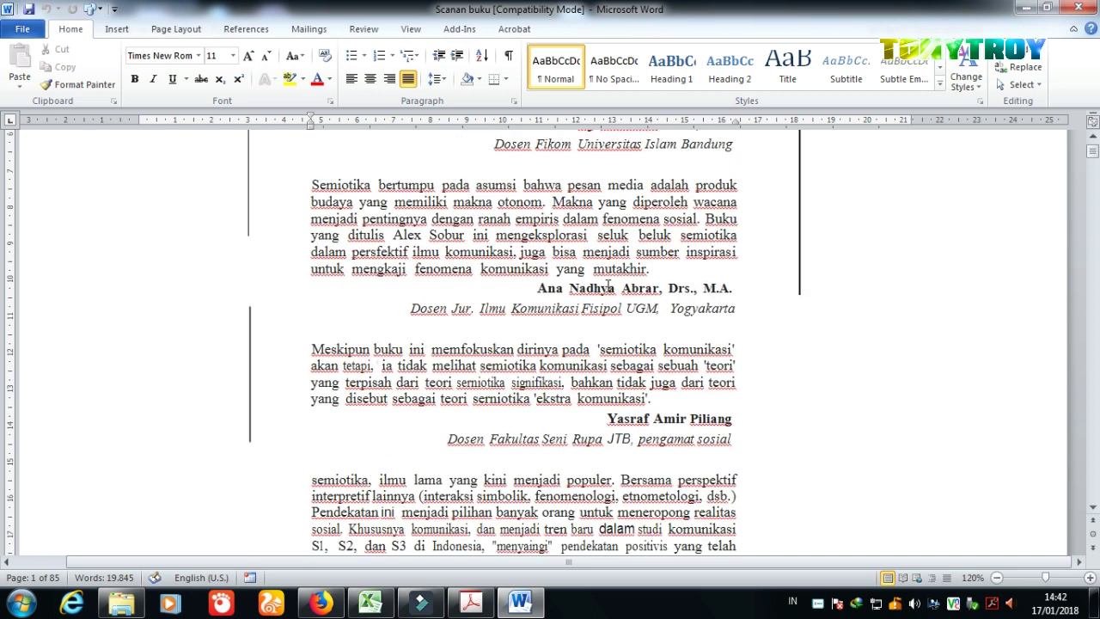
scroll(608, 286, "down", 8)
scroll(608, 286, "down", 5)
scroll(607, 286, "down", 3)
scroll(608, 286, "down", 6)
scroll(608, 286, "down", 4)
scroll(607, 286, "down", 2)
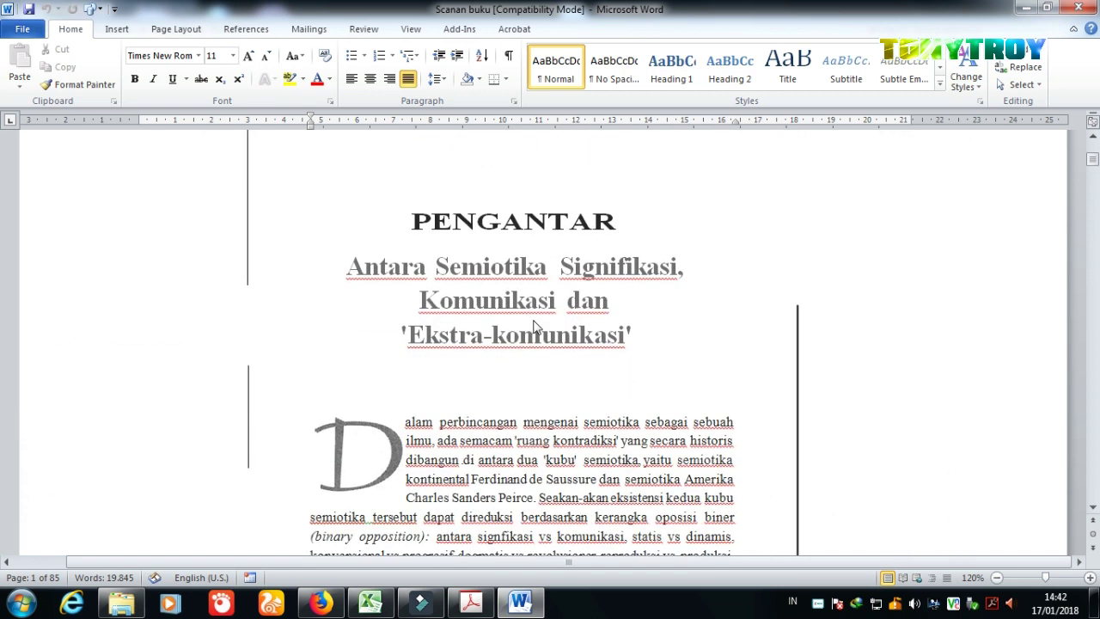
scroll(461, 447, "down", 4)
scroll(477, 432, "down", 4)
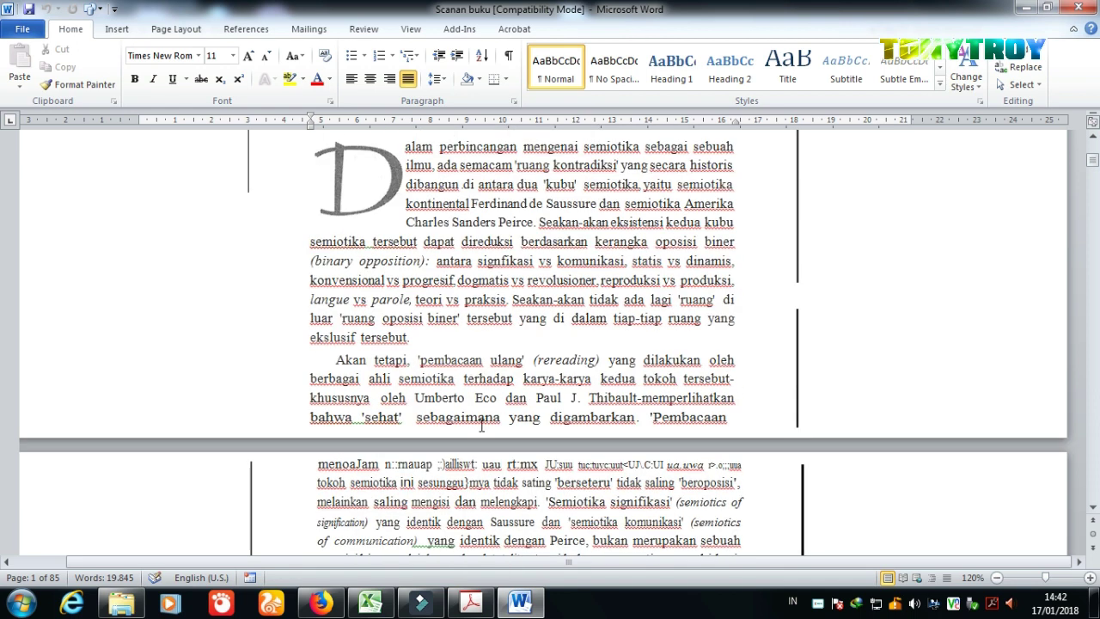
Drag-select blocks of converted body text to confirm it is editable.
left_click_drag(479, 225, 592, 378)
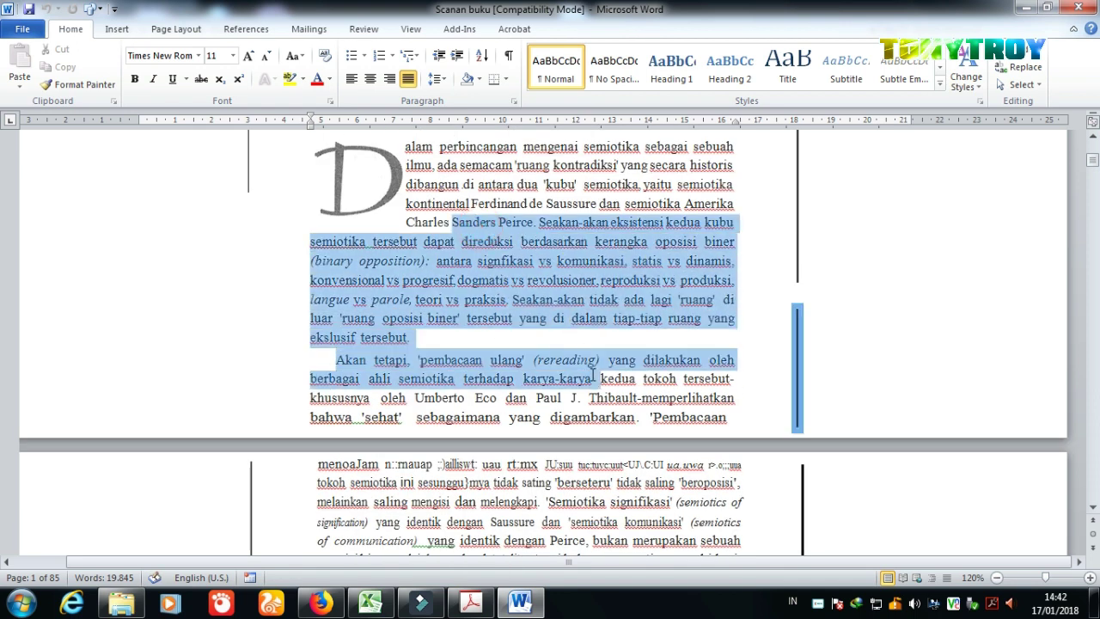
scroll(593, 359, "down", 4)
left_click_drag(456, 272, 629, 409)
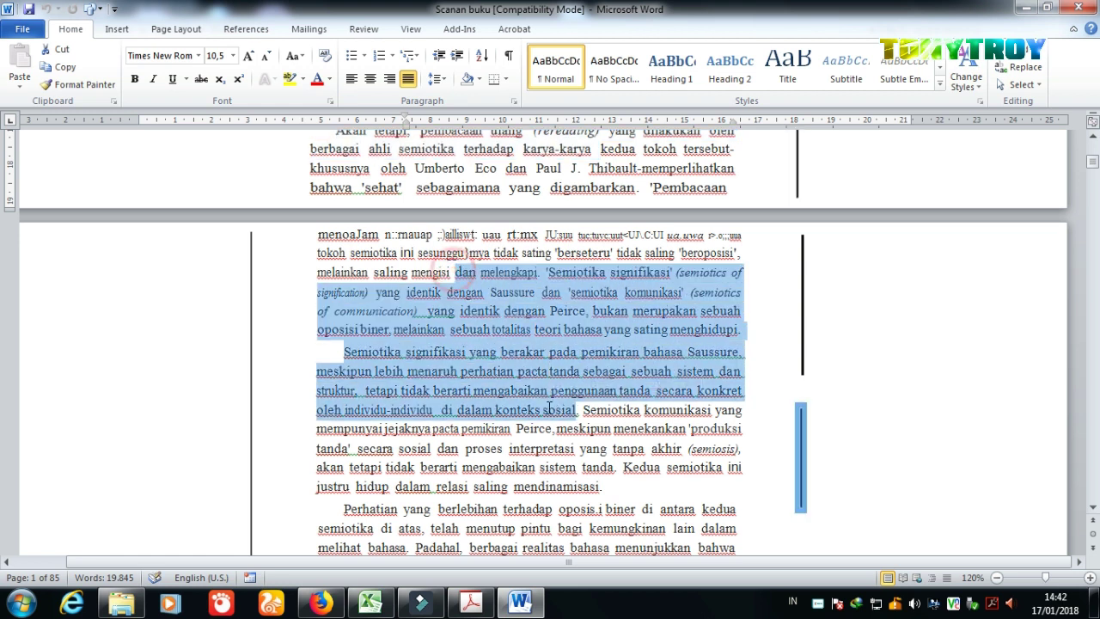
left_click(637, 427)
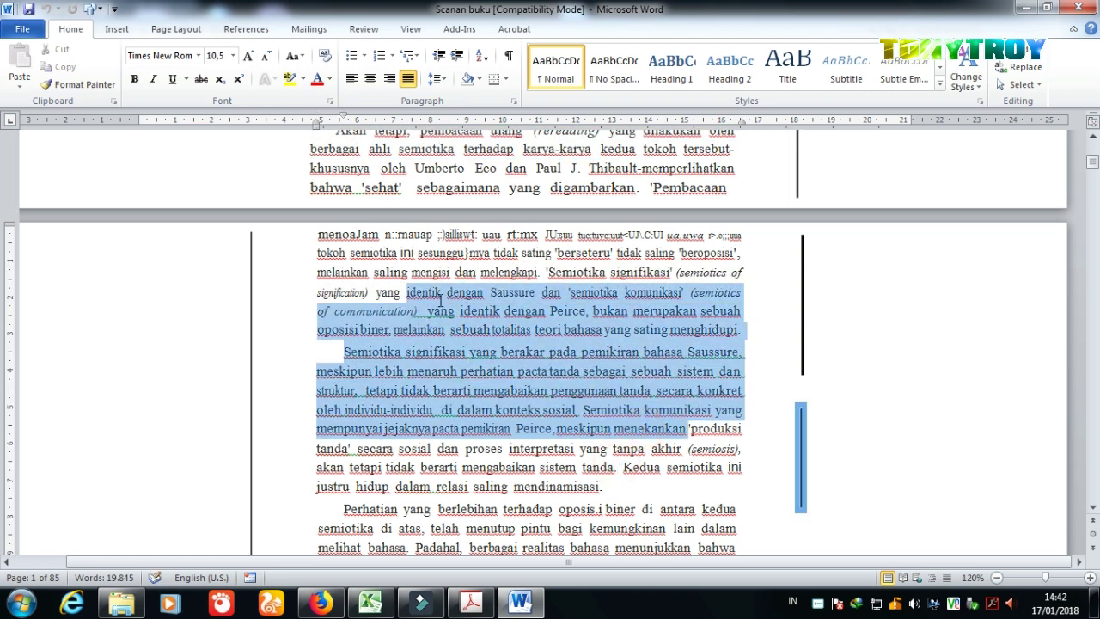
left_click_drag(638, 427, 542, 391)
left_click_drag(464, 271, 740, 352)
Scroll further and zoom out to 30% to show a grid of many pages.
scroll(591, 405, "down", 10)
scroll(591, 405, "down", 5)
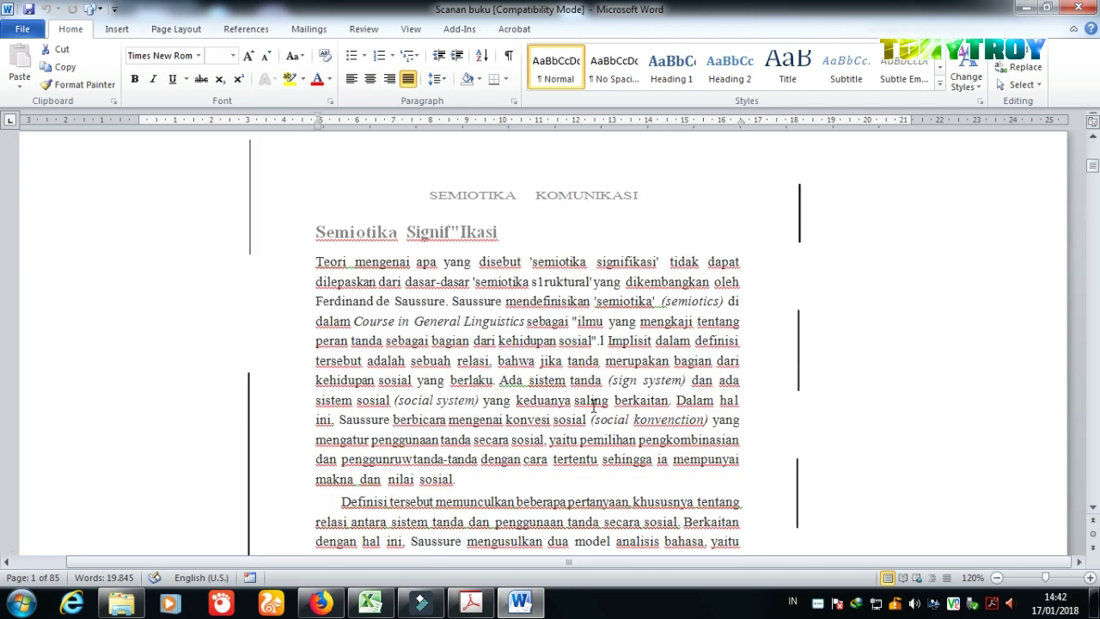
scroll(591, 405, "down", 4)
scroll(591, 406, "down", 4)
scroll(626, 324, "down", 4)
scroll(612, 331, "down", 6)
scroll(612, 331, "down", 4)
left_click(995, 578)
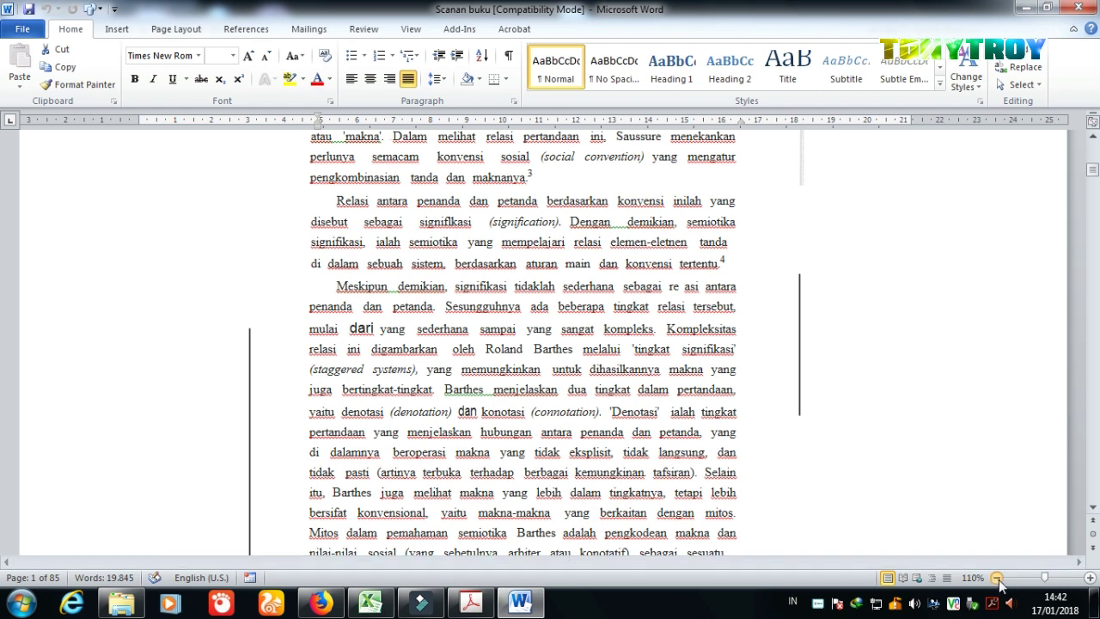
left_click(996, 578)
left_click(996, 577)
left_click(997, 578)
left_click(997, 579)
left_click(999, 580)
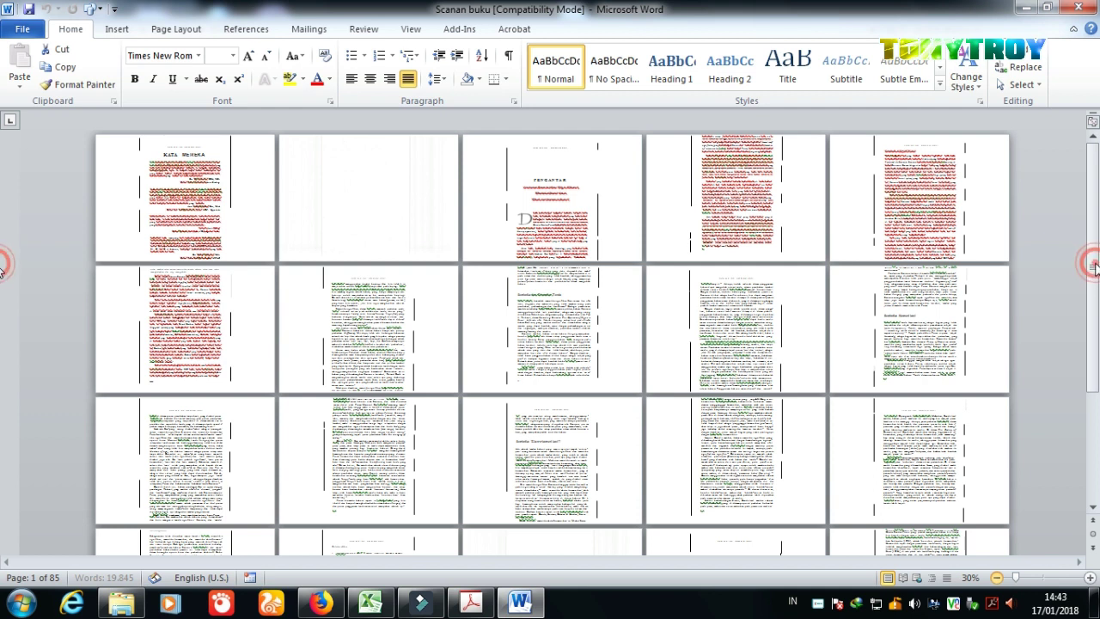
scroll(1093, 269, "down", 2, "ctrl")
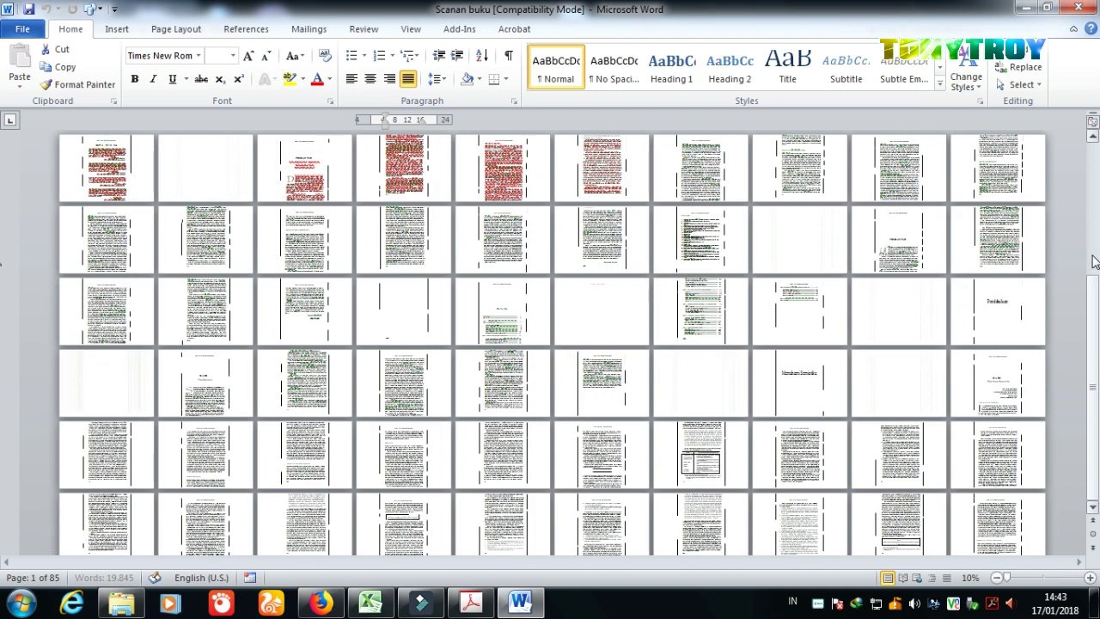
scroll(1094, 300, "down", 2)
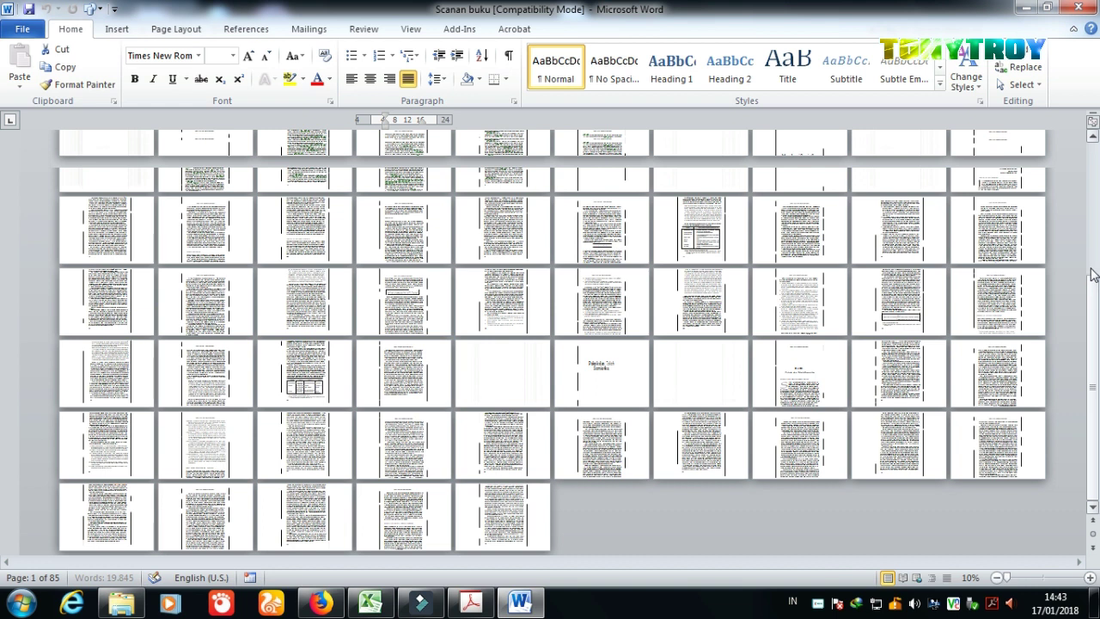
scroll(1093, 274, "down", 2)
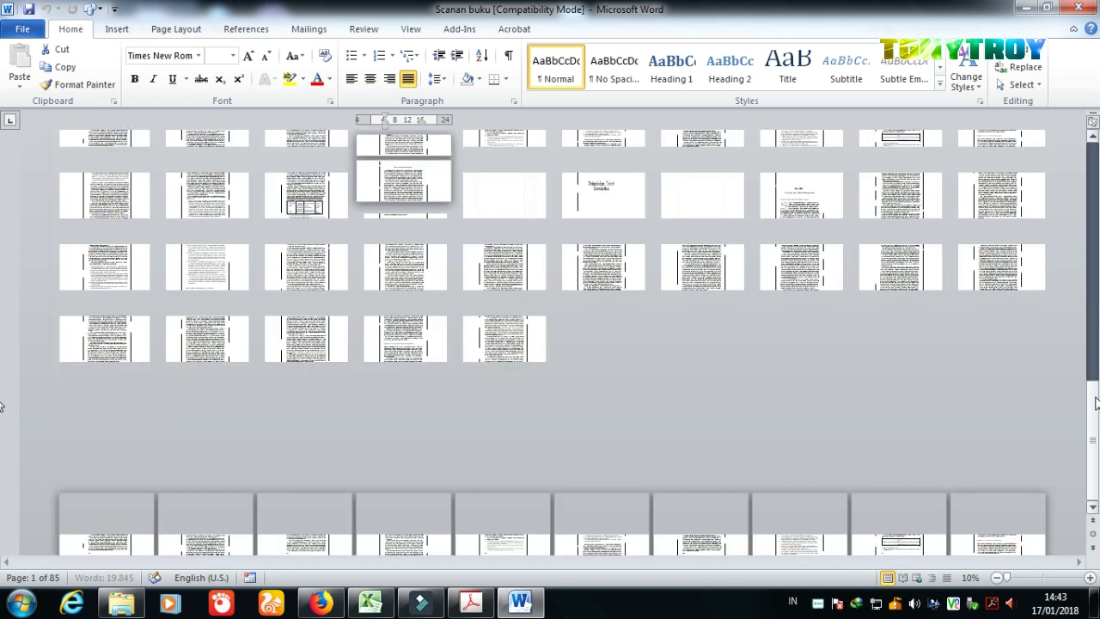
scroll(1094, 438, "up", 5)
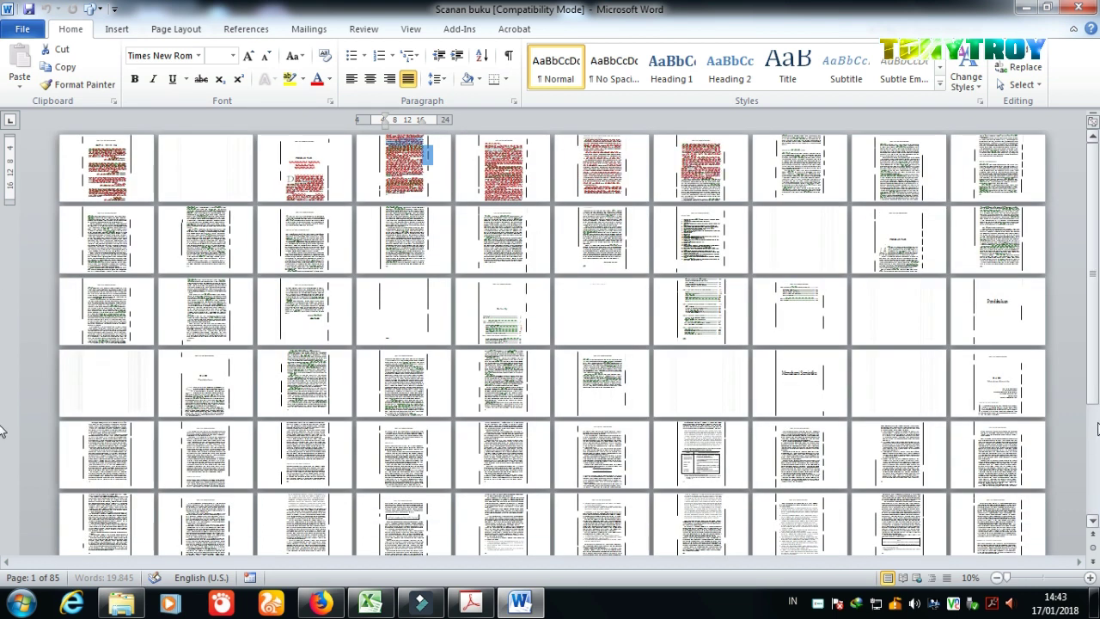
left_click_drag(1095, 283, 1097, 404)
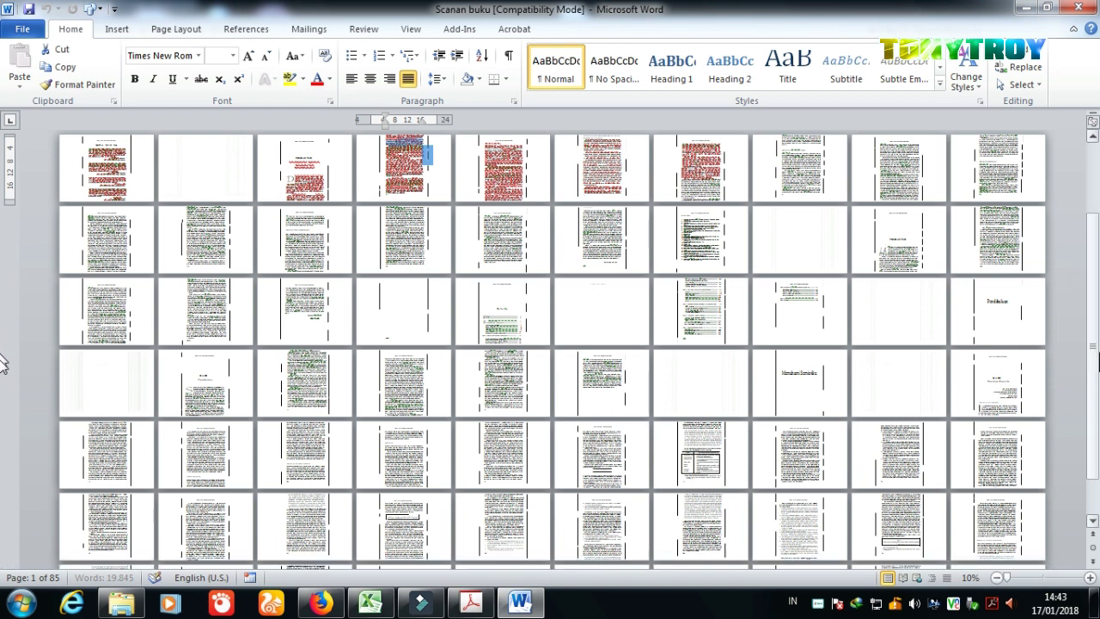
left_click_drag(3, 409, 3, 409)
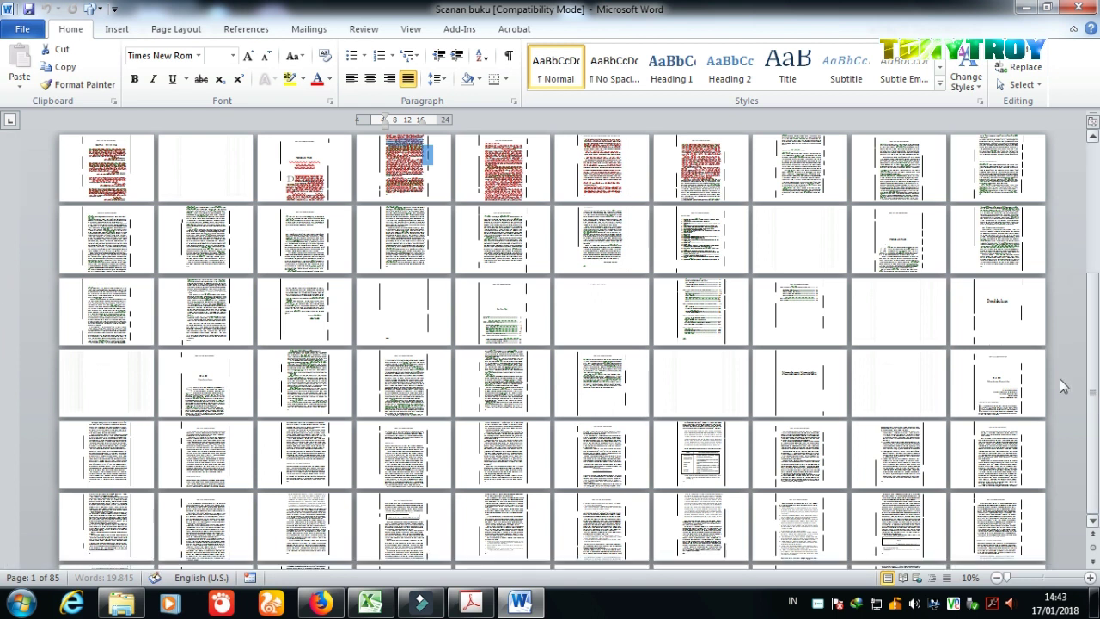
left_click(1089, 578)
left_click(1090, 578)
left_click(1089, 578)
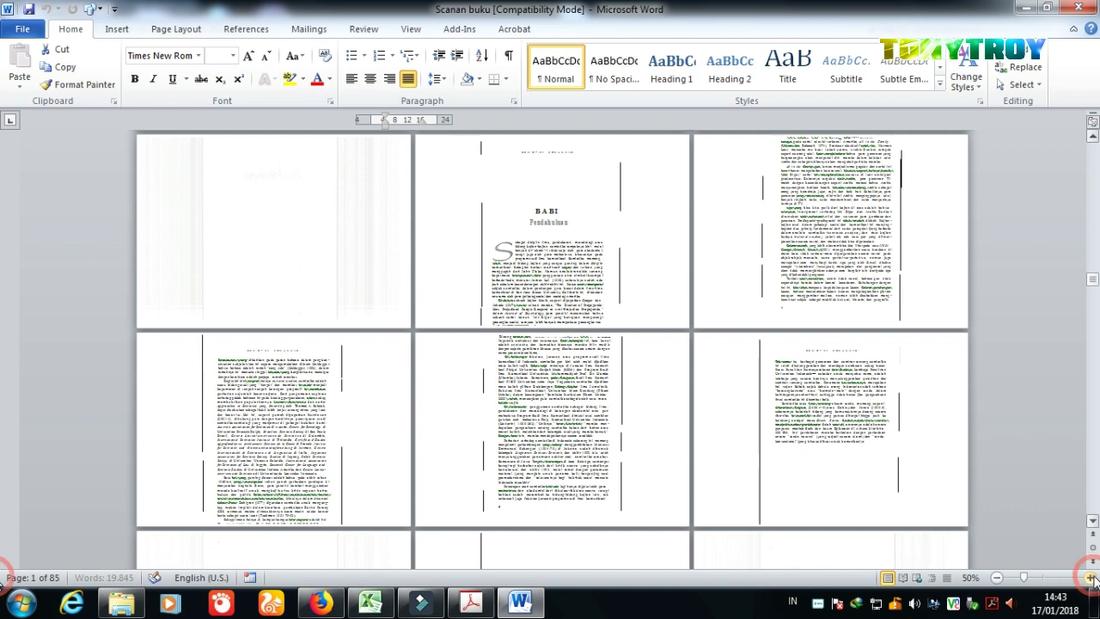
left_click(1089, 578)
left_click(1090, 578)
scroll(914, 344, "up", 5)
scroll(910, 340, "up", 5)
scroll(907, 337, "up", 5)
scroll(907, 338, "up", 5)
scroll(906, 335, "up", 3)
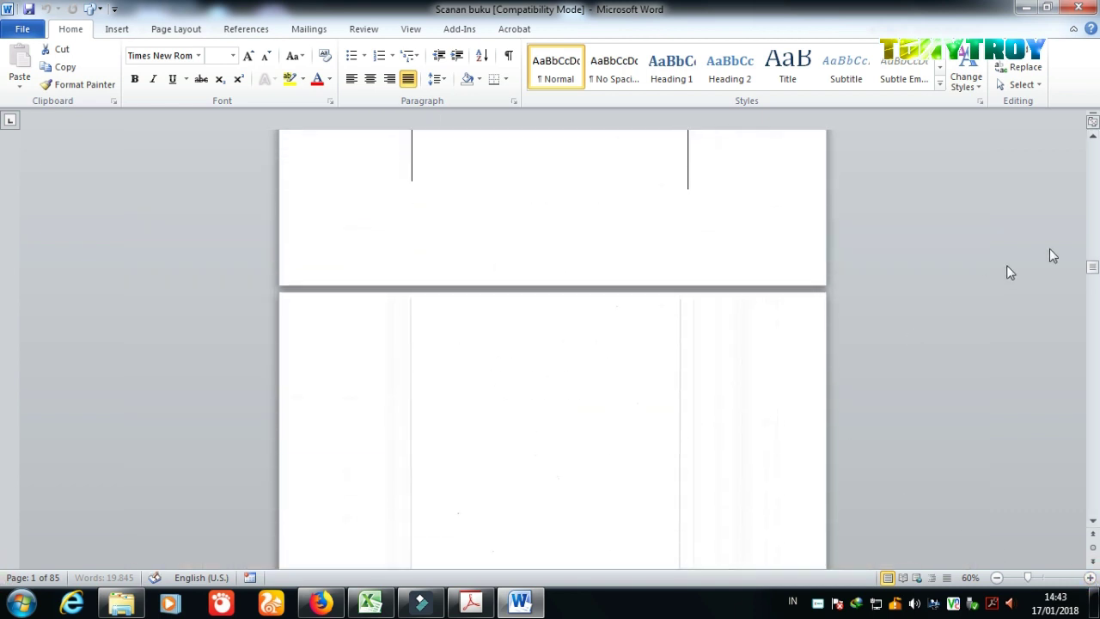
left_click_drag(1092, 268, 1093, 148)
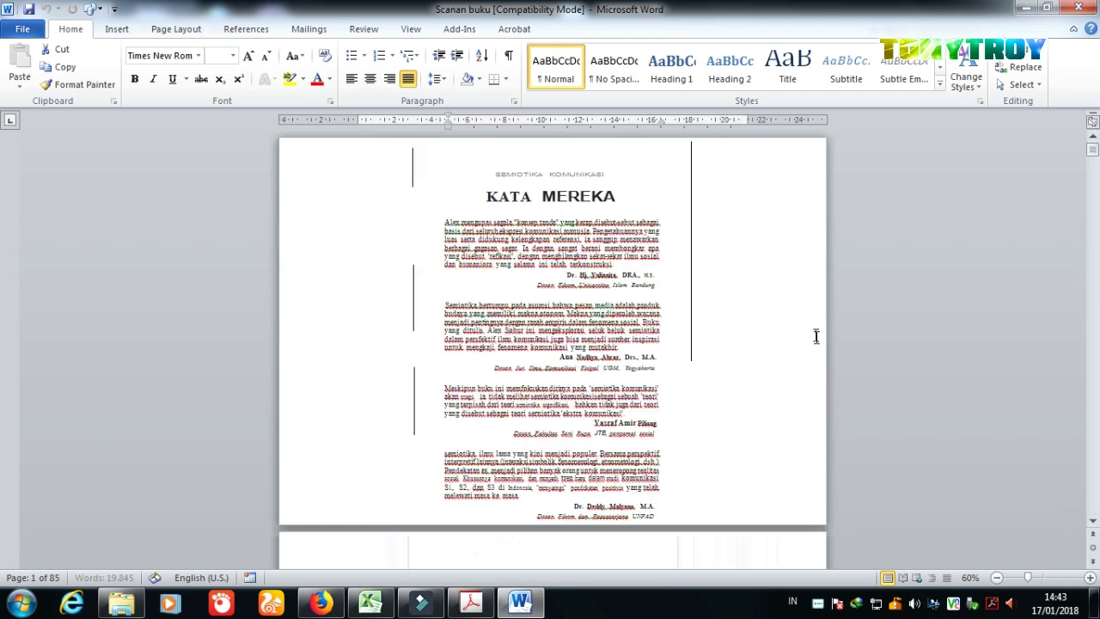
left_click(1089, 577)
left_click(1090, 577)
left_click(1090, 577)
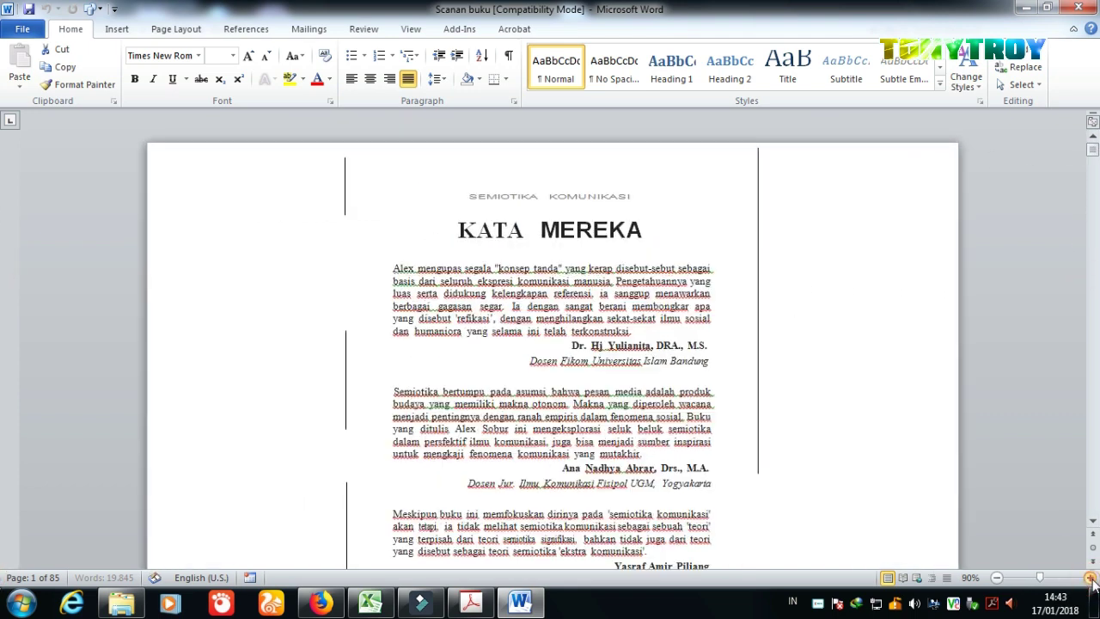
left_click(1089, 577)
left_click(1089, 578)
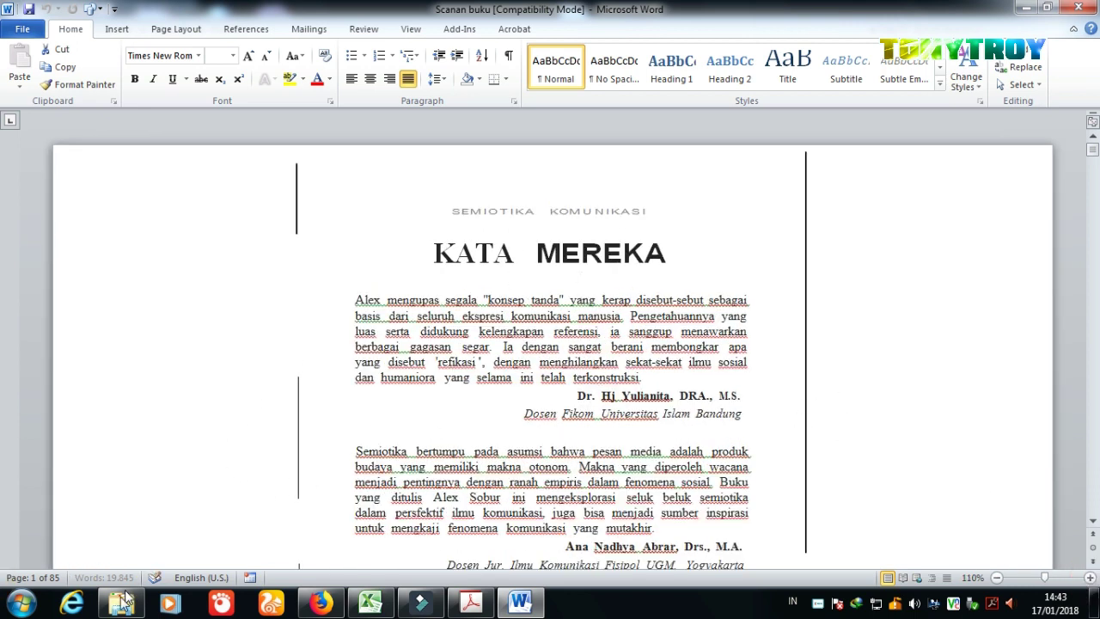
Back in Bahan 3, preview the scanned JPG page in the image viewer, then close it.
left_click(123, 602)
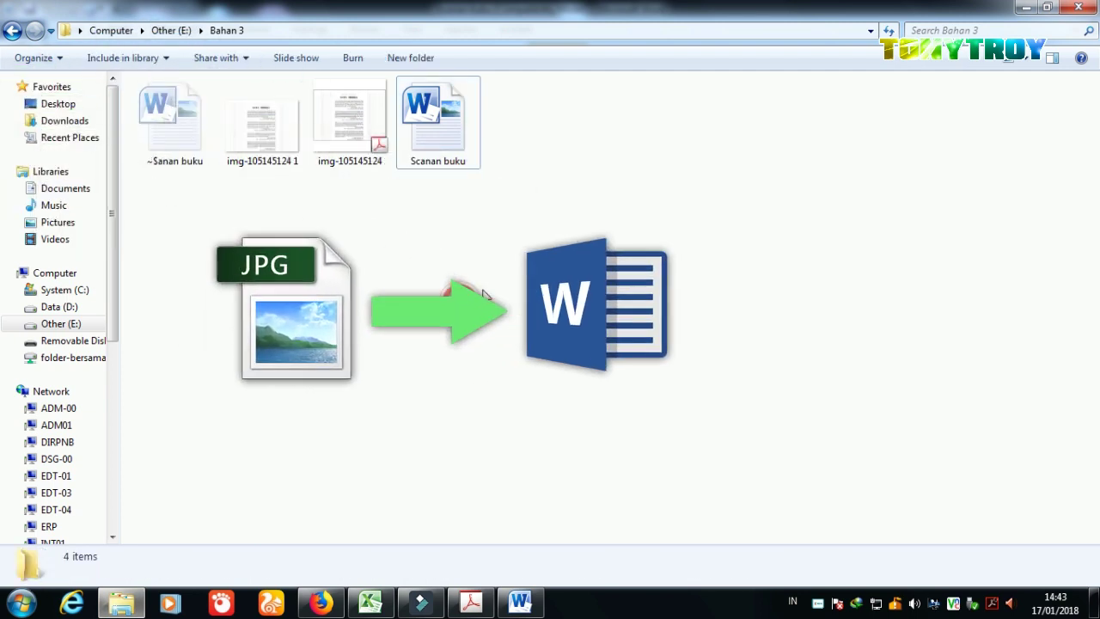
left_click(379, 250)
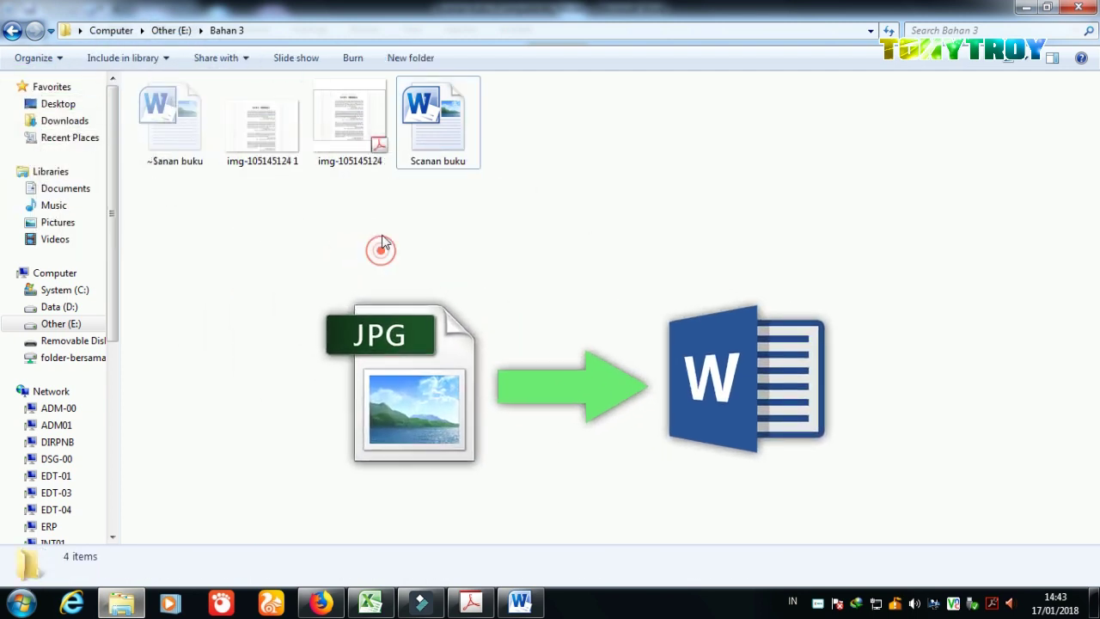
double_click(266, 141)
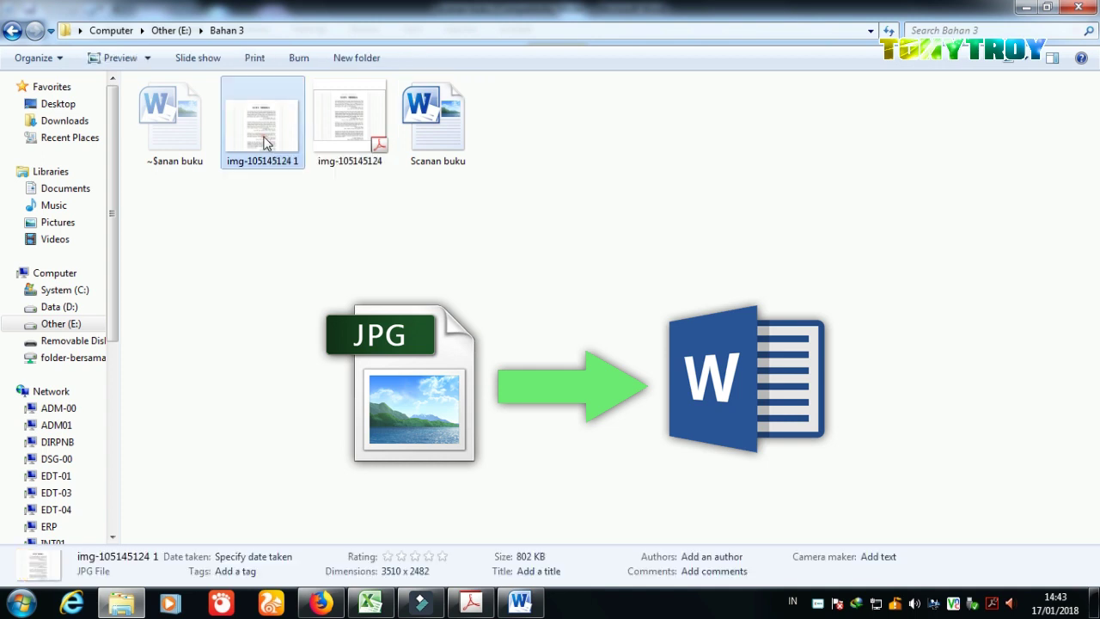
scroll(576, 183, "up", 3)
scroll(577, 183, "down", 2)
scroll(645, 246, "down", 1)
scroll(491, 294, "up", 1)
scroll(595, 272, "down", 2)
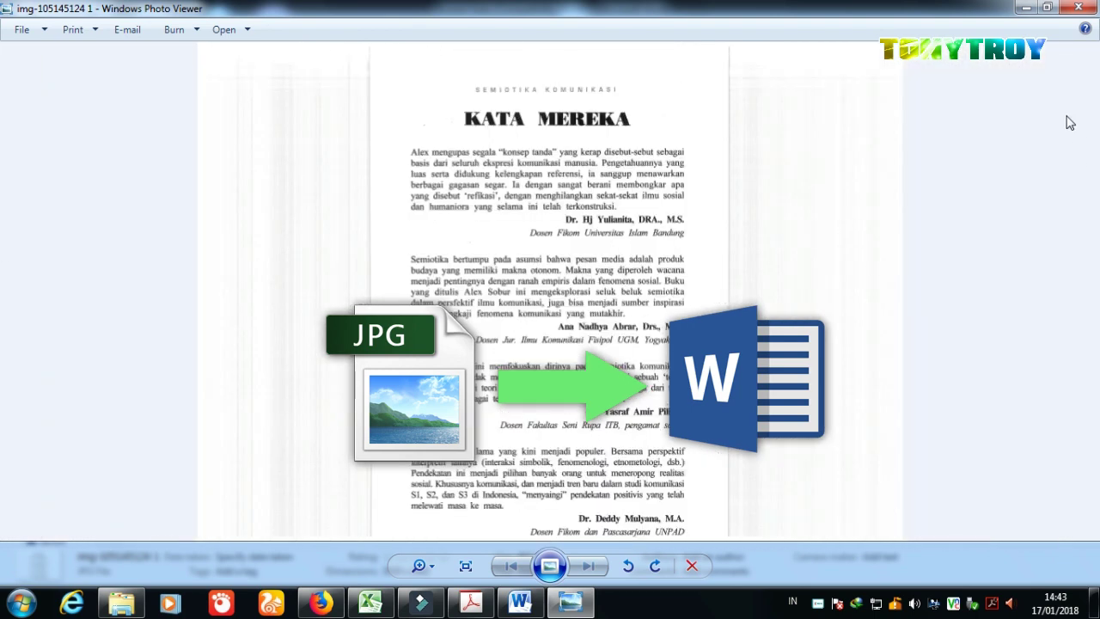
left_click(1078, 8)
left_click(348, 287)
left_click(283, 135)
left_click(282, 132)
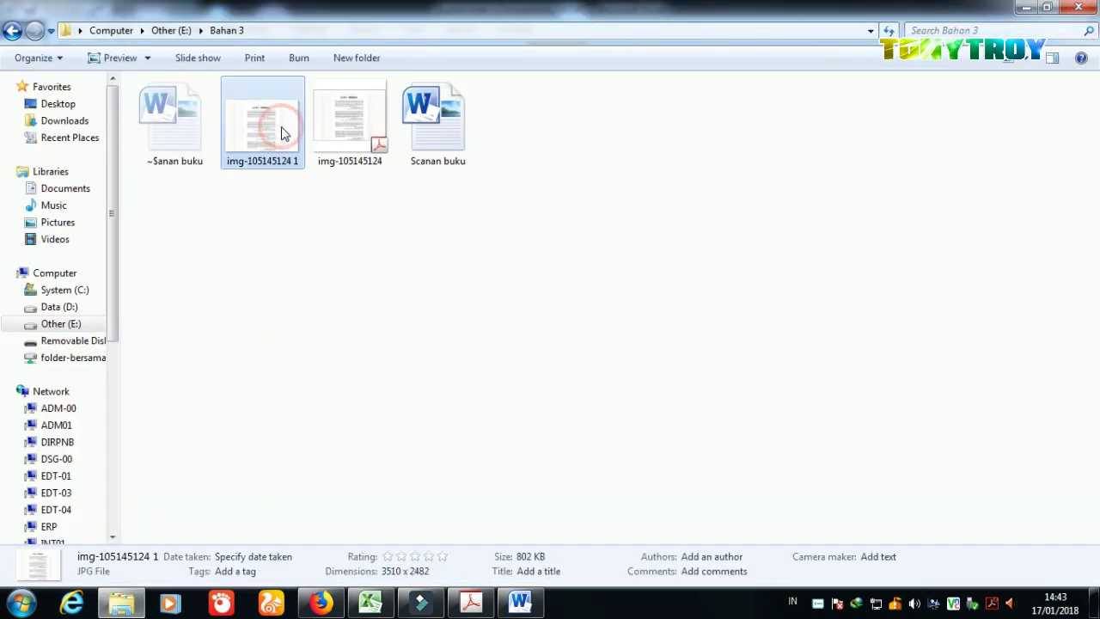
right_click(284, 134)
mouse_move(331, 328)
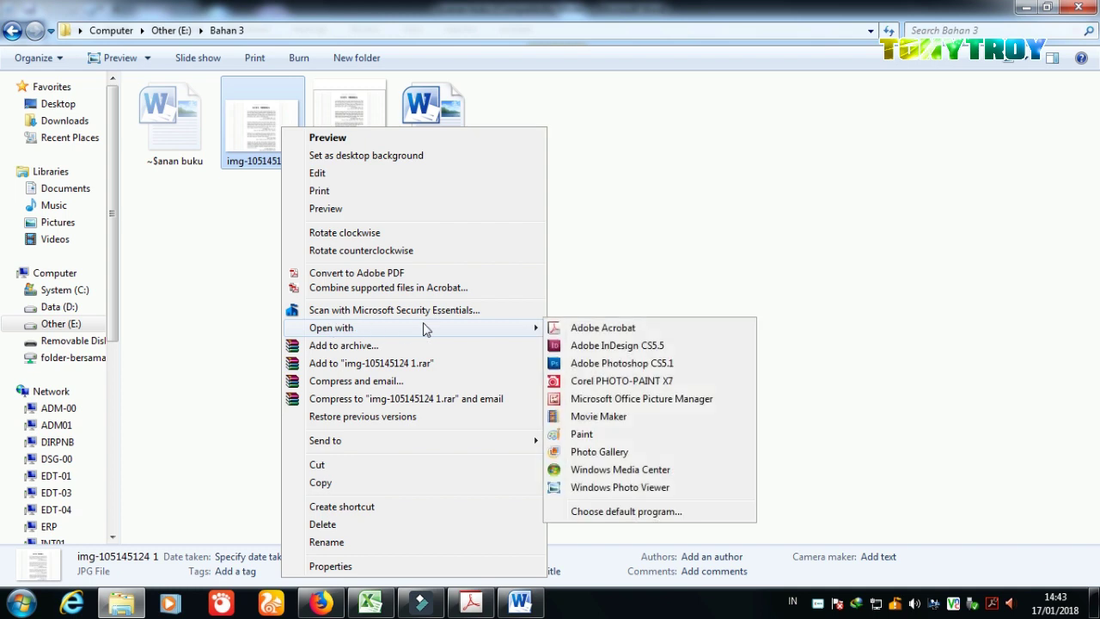
left_click(595, 331)
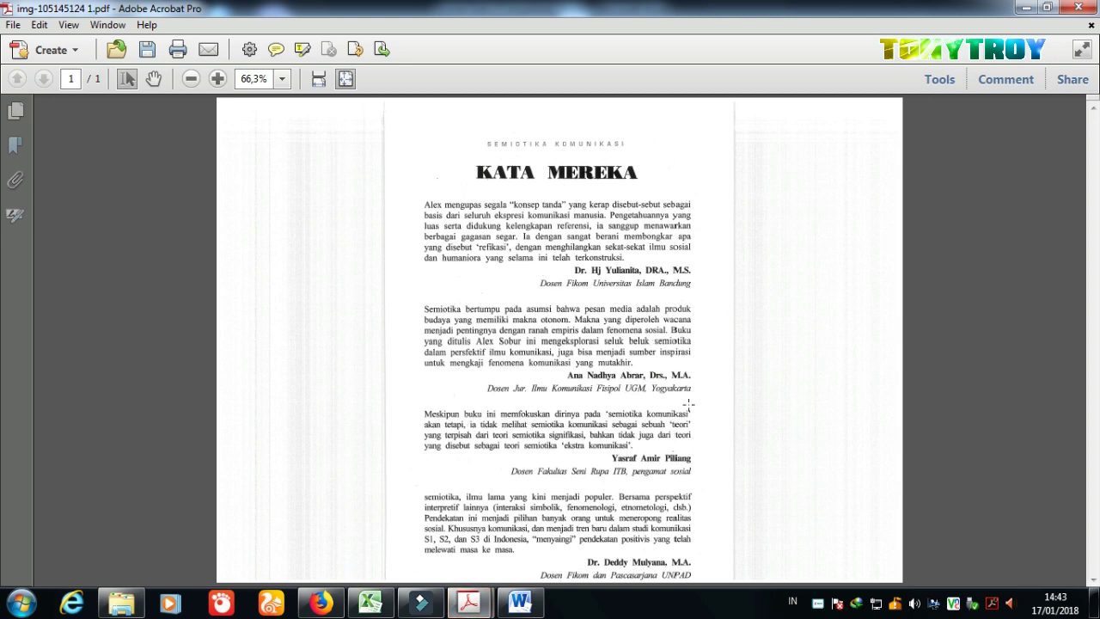
Save the page as Word document 'scanan buku jpg', then close the PDF without saving.
left_click(13, 25)
mouse_move(68, 110)
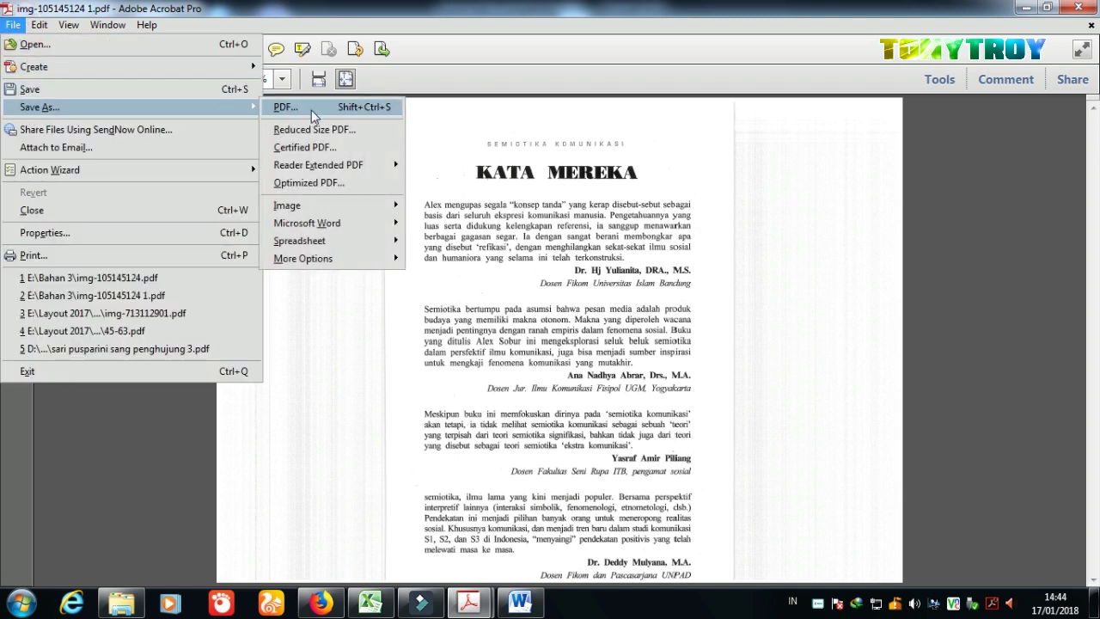
mouse_move(382, 222)
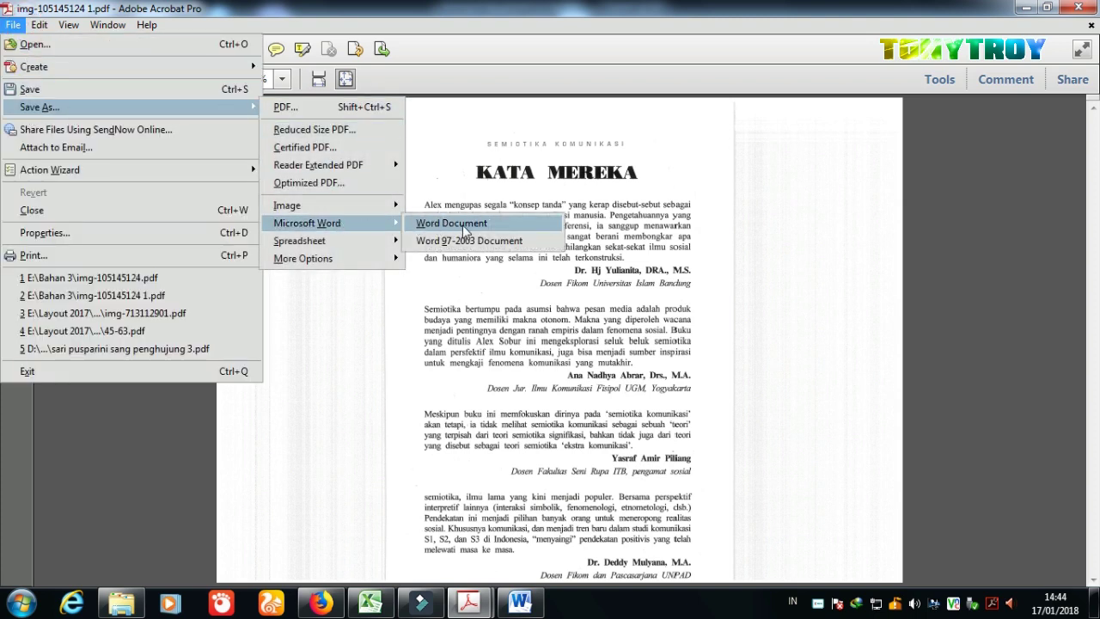
left_click(465, 227)
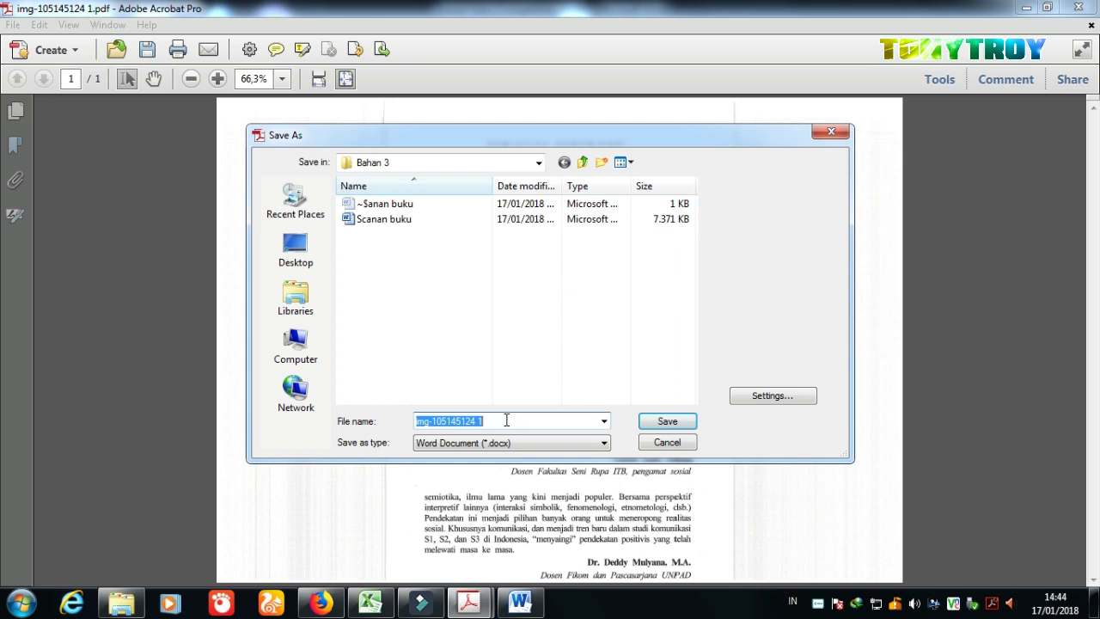
left_click(503, 420)
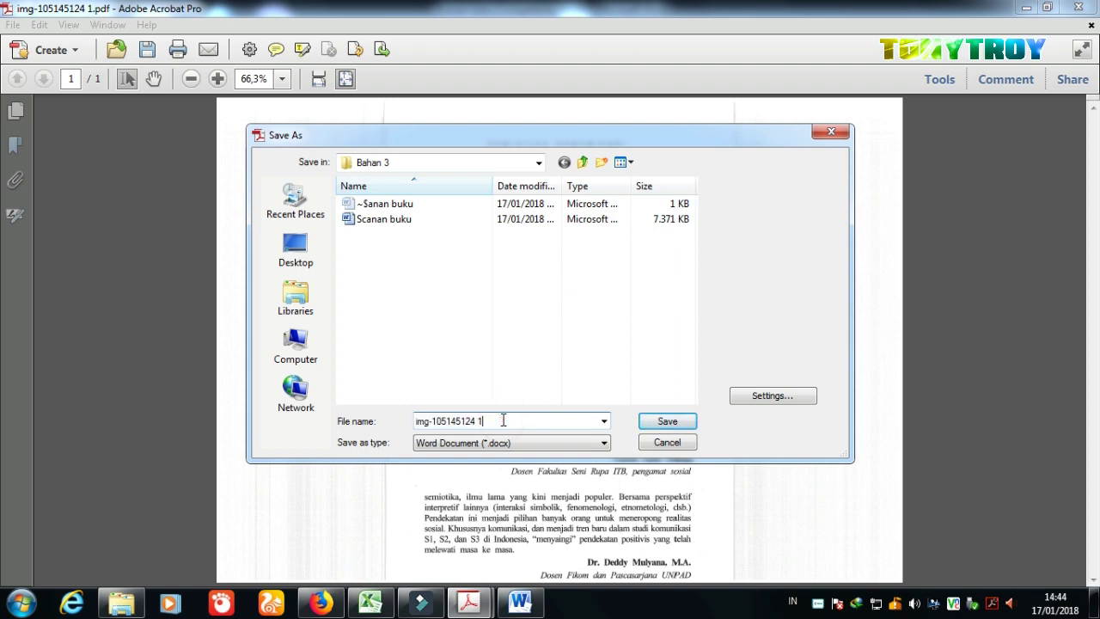
left_click_drag(503, 420, 388, 408)
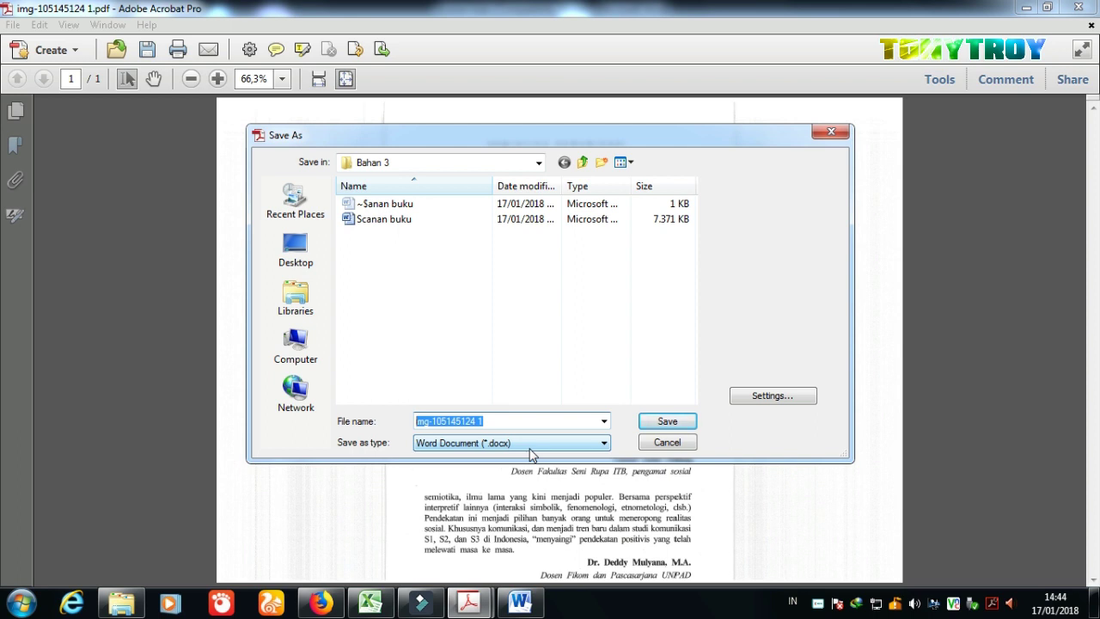
type("scanan buku jpg")
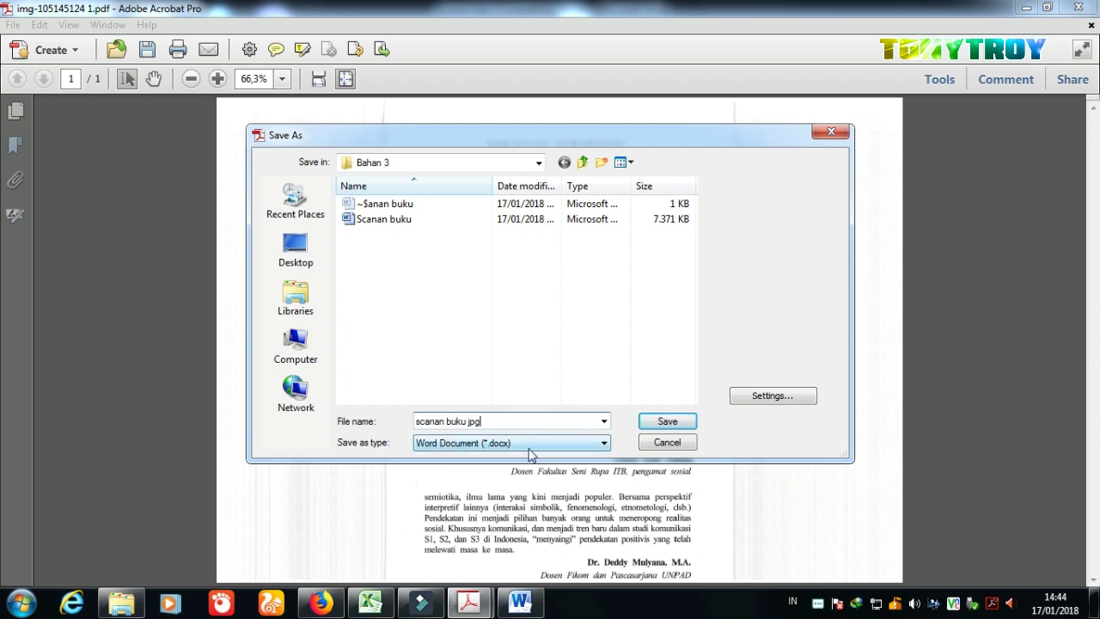
left_click(667, 421)
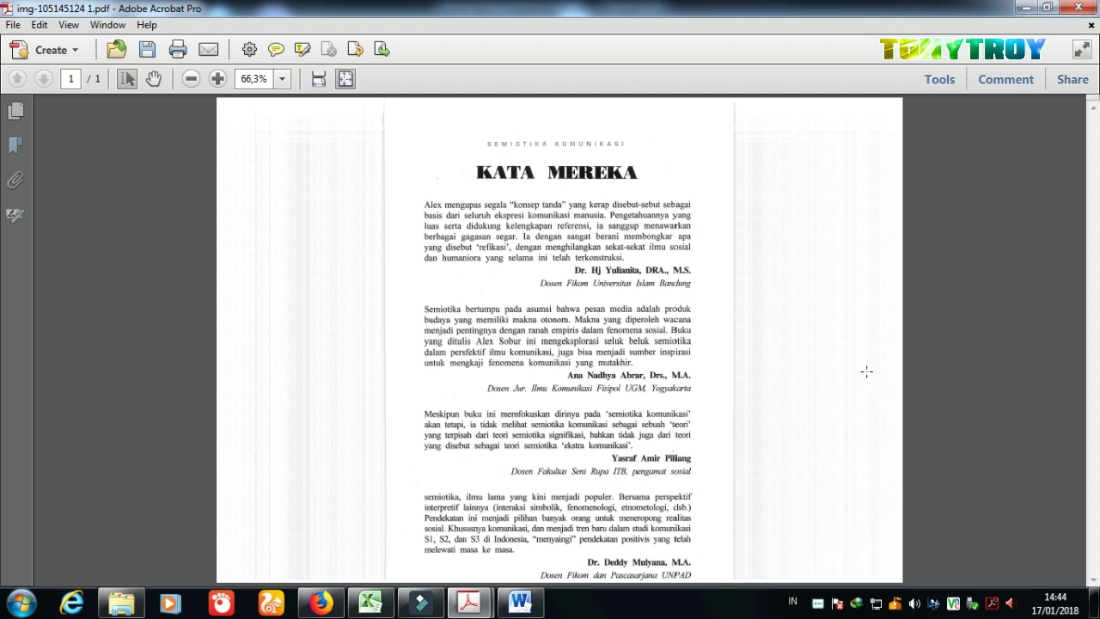
left_click(1078, 7)
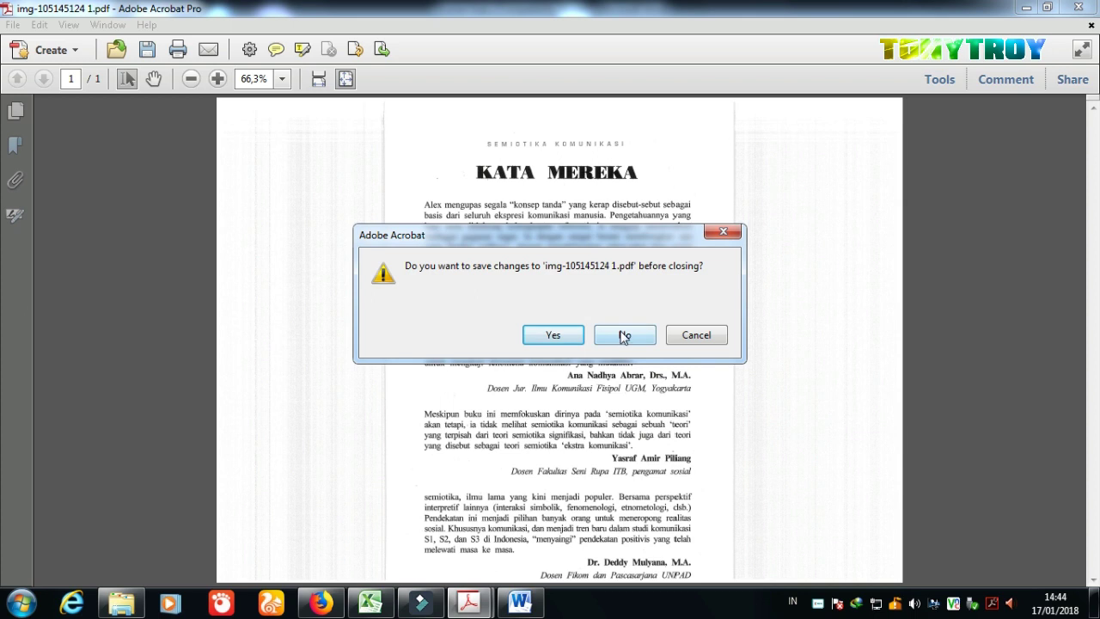
left_click(623, 336)
Open the new scanan buku jpg Word file from the Bahan 3 folder.
left_click(550, 308)
left_click(297, 261)
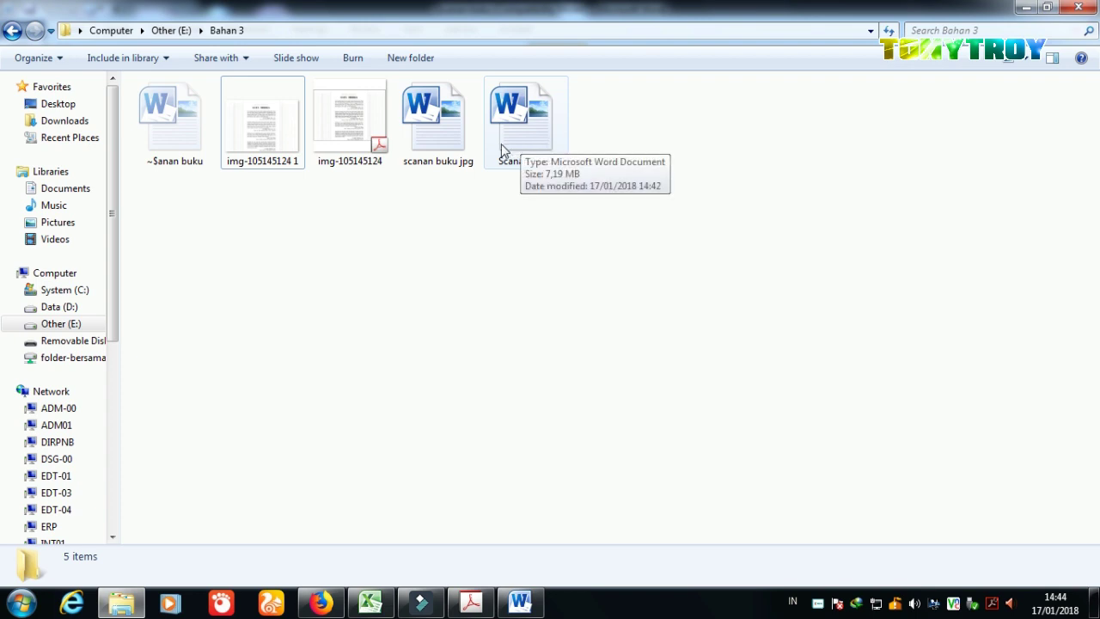
double_click(432, 136)
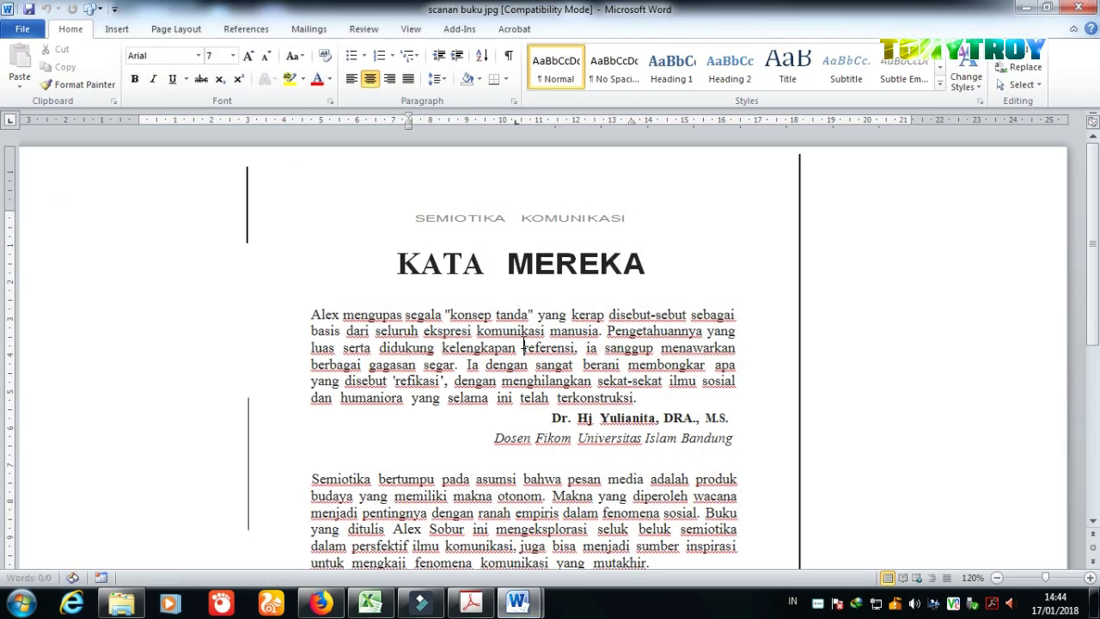
Review the one-page, 233-word scanan buku jpg text, then close its window.
left_click(521, 344)
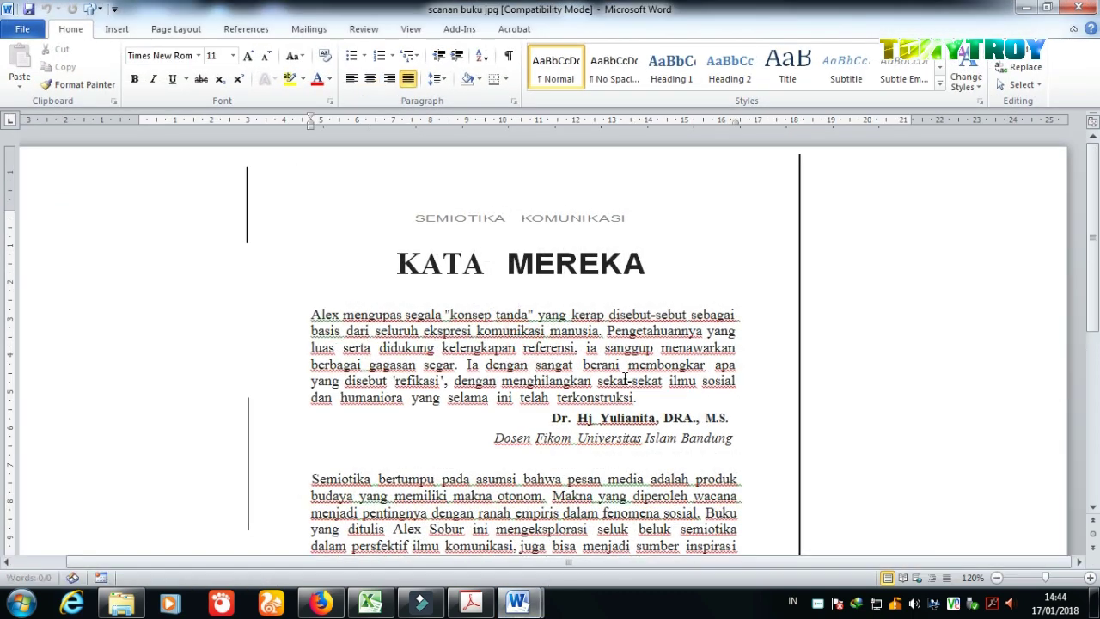
scroll(623, 379, "down", 4)
scroll(623, 378, "down", 4)
scroll(623, 378, "up", 5)
scroll(623, 378, "up", 3)
scroll(619, 384, "down", 5)
scroll(619, 384, "up", 4)
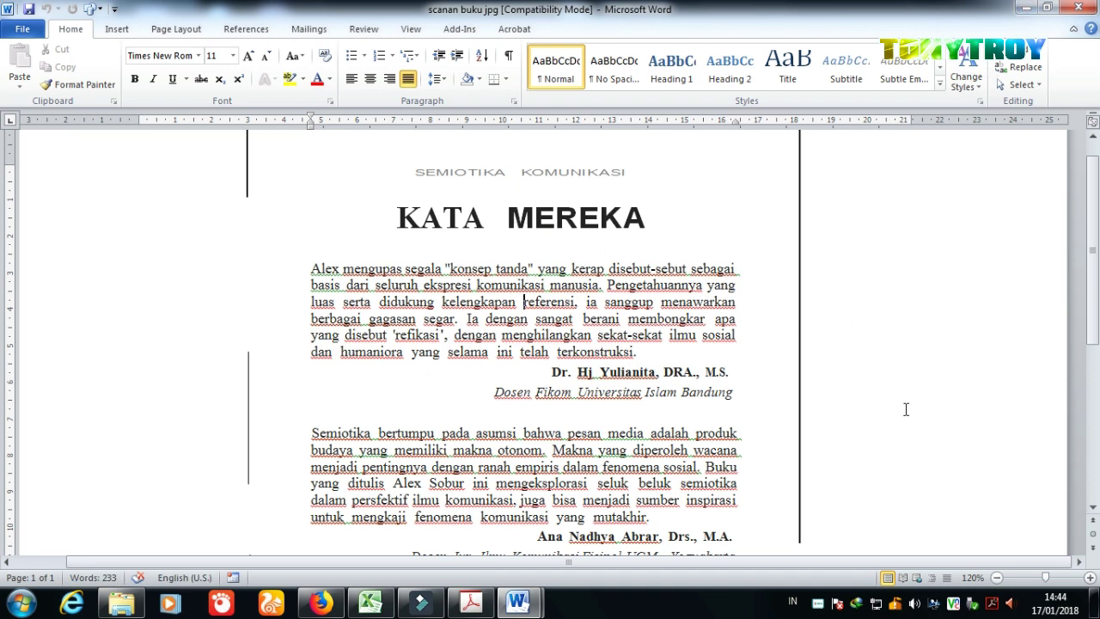
scroll(731, 384, "down", 4)
scroll(731, 384, "down", 1)
scroll(729, 384, "down", 3)
scroll(724, 385, "up", 3)
scroll(724, 385, "up", 1)
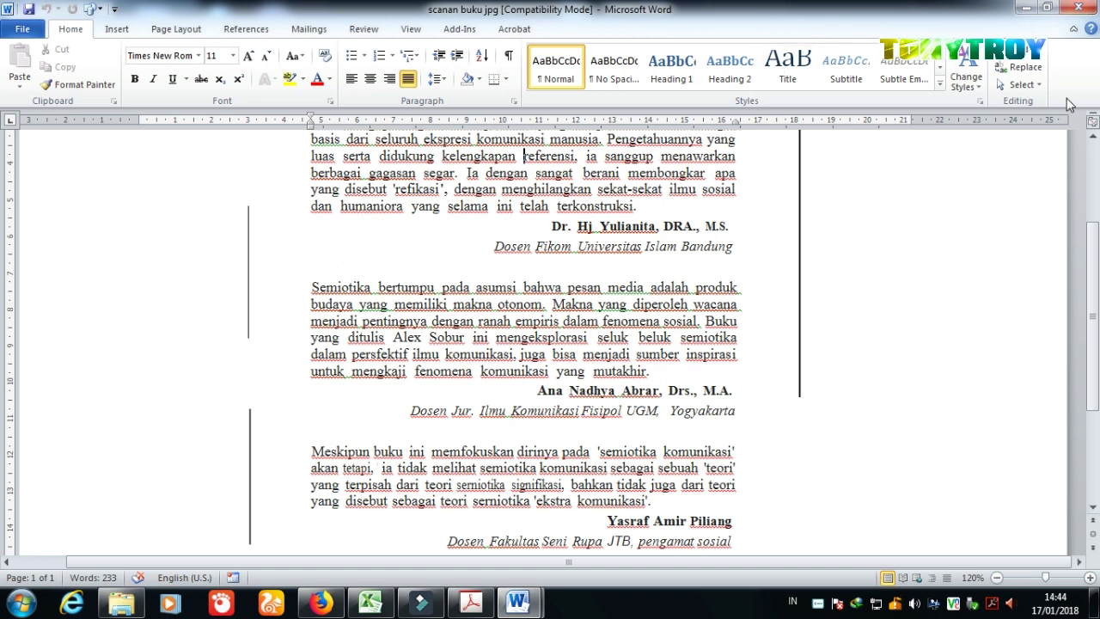
left_click(1080, 8)
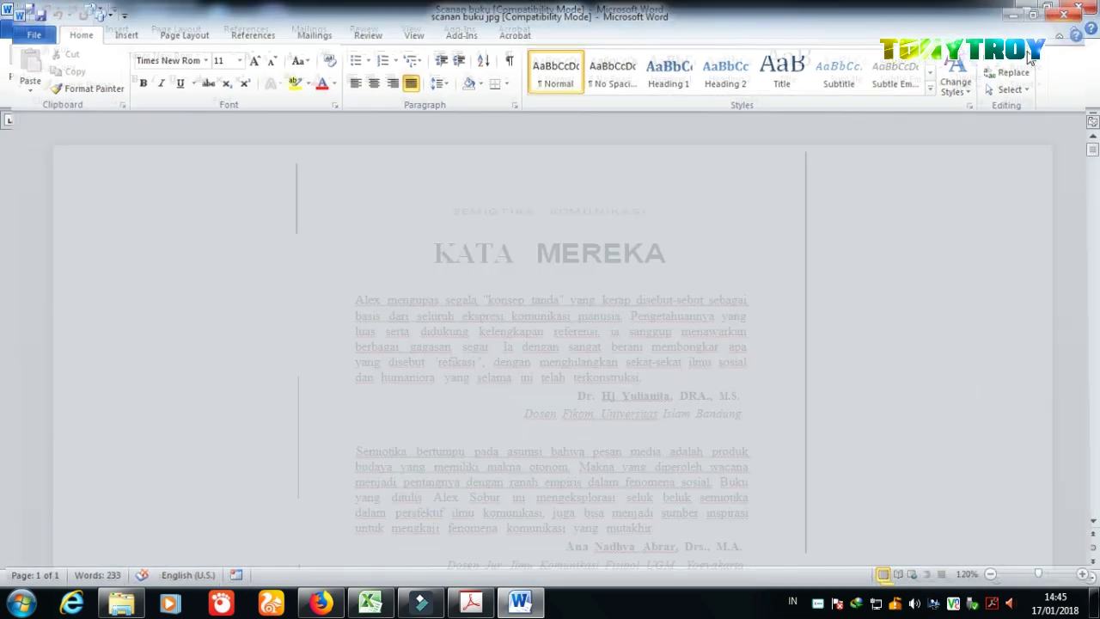